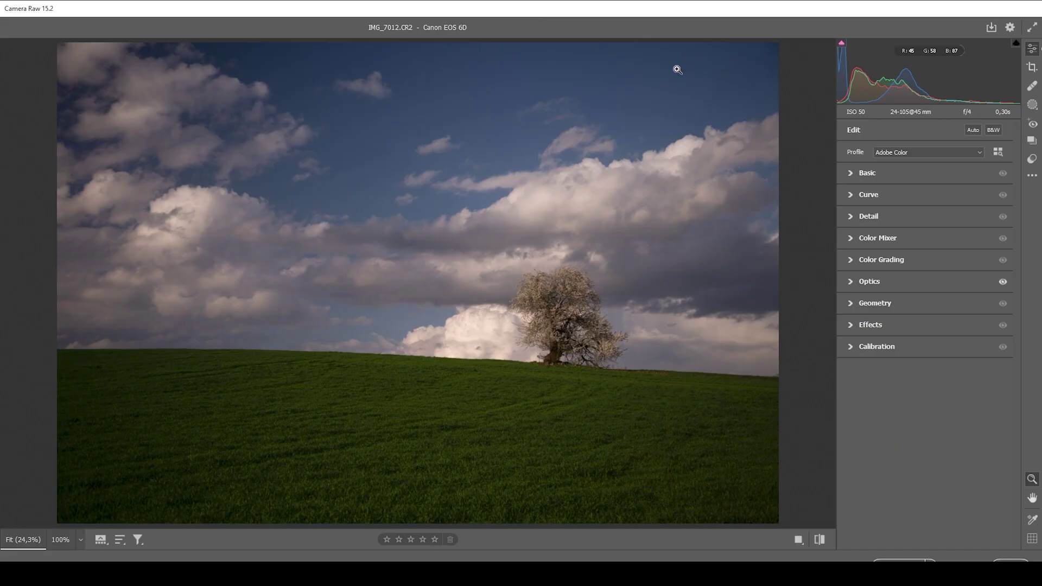
Step: Apply the Adobe Landscape profile, then set Temperature to 6000 and Tint to +29 in Basic
{"action": "left_click", "coordinate": [920, 153]}
{"action": "left_click", "coordinate": [914, 169]}
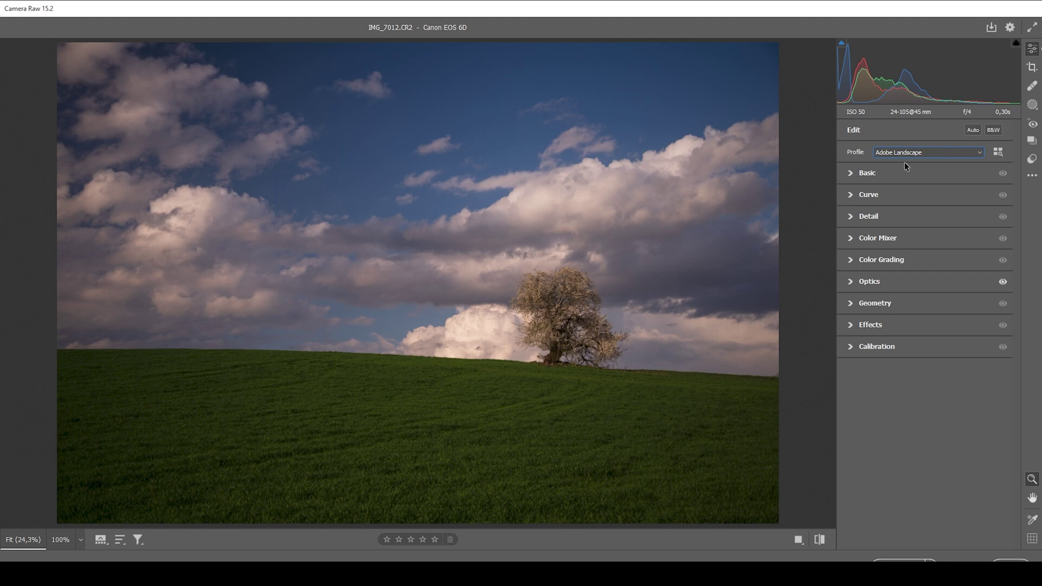
{"action": "left_click", "coordinate": [850, 173]}
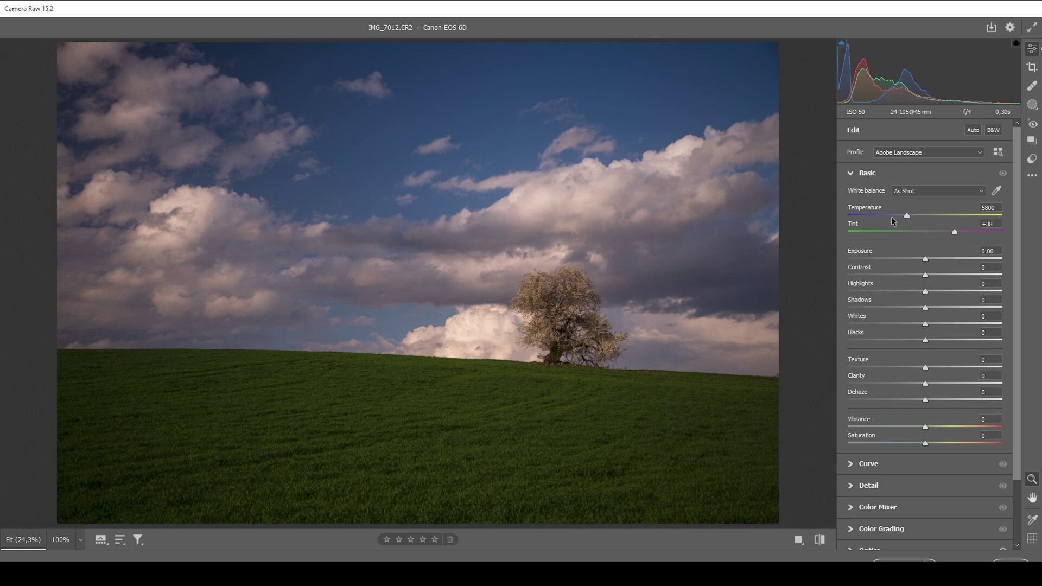
{"action": "left_click_drag", "start_coordinate": [907, 216], "coordinate": [911, 219]}
{"action": "left_click_drag", "start_coordinate": [950, 232], "coordinate": [946, 232]}
Step: Toggle between original and edited settings to compare the new profile and white balance
{"action": "left_click", "coordinate": [820, 539]}
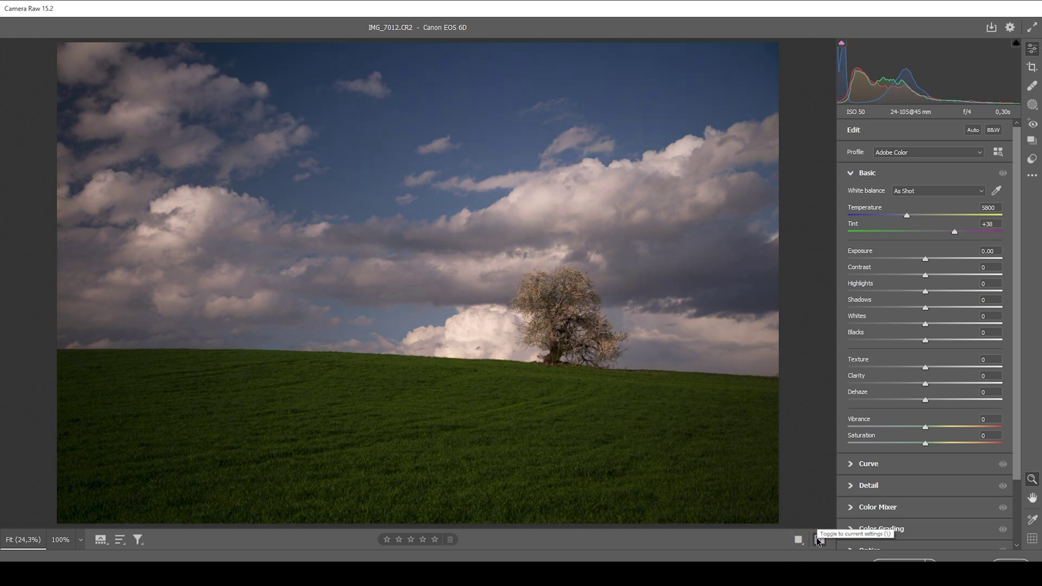
{"action": "left_click", "coordinate": [818, 540]}
{"action": "left_click", "coordinate": [818, 540]}
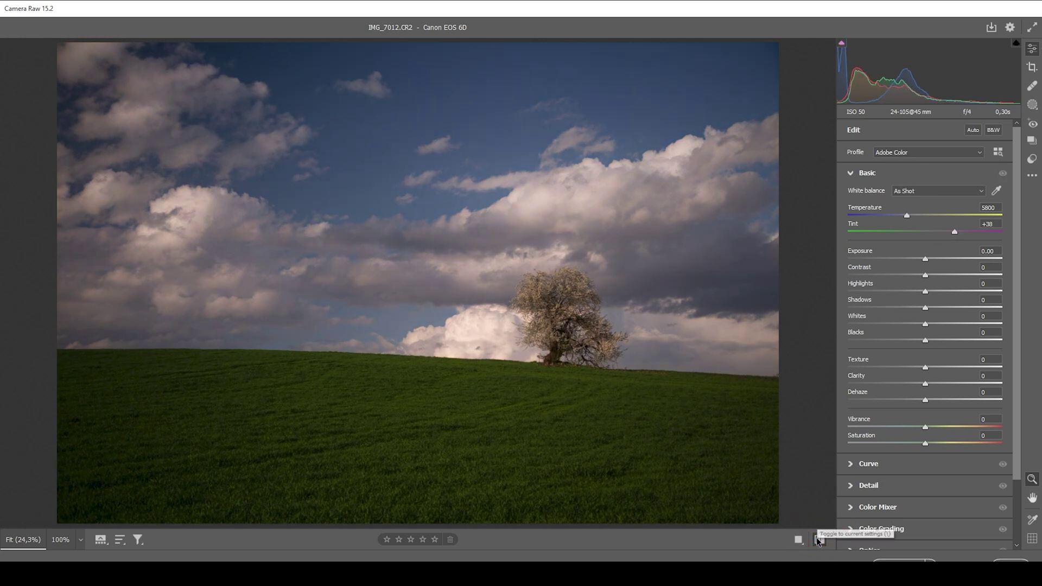
{"action": "left_click", "coordinate": [818, 540]}
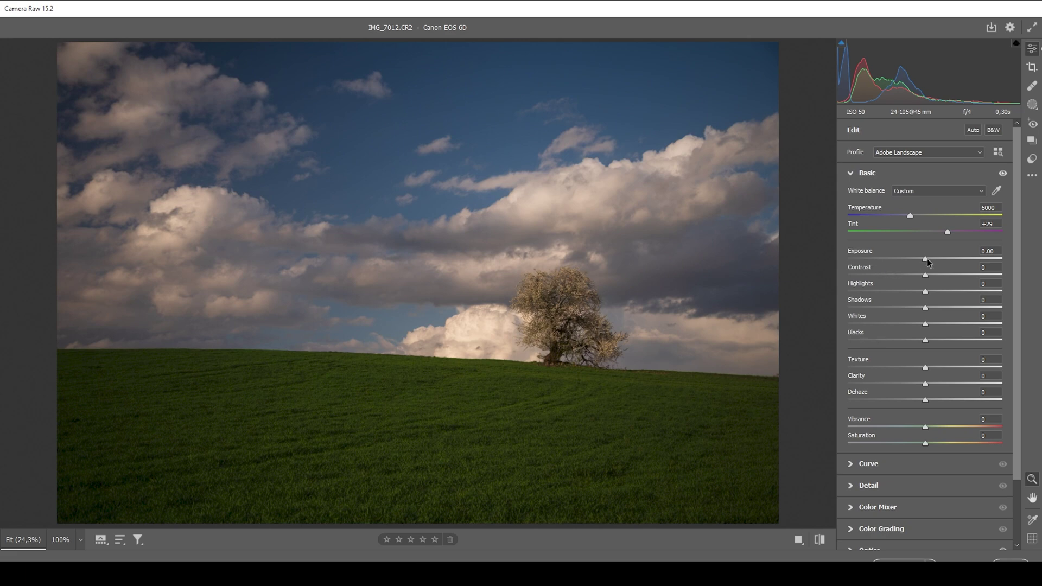
Step: Set Exposure +1.70, Highlights -100, Blacks +9, Texture +6, Clarity +13, Vibrance +20, then preview the original
{"action": "left_click_drag", "start_coordinate": [926, 258], "coordinate": [953, 262]}
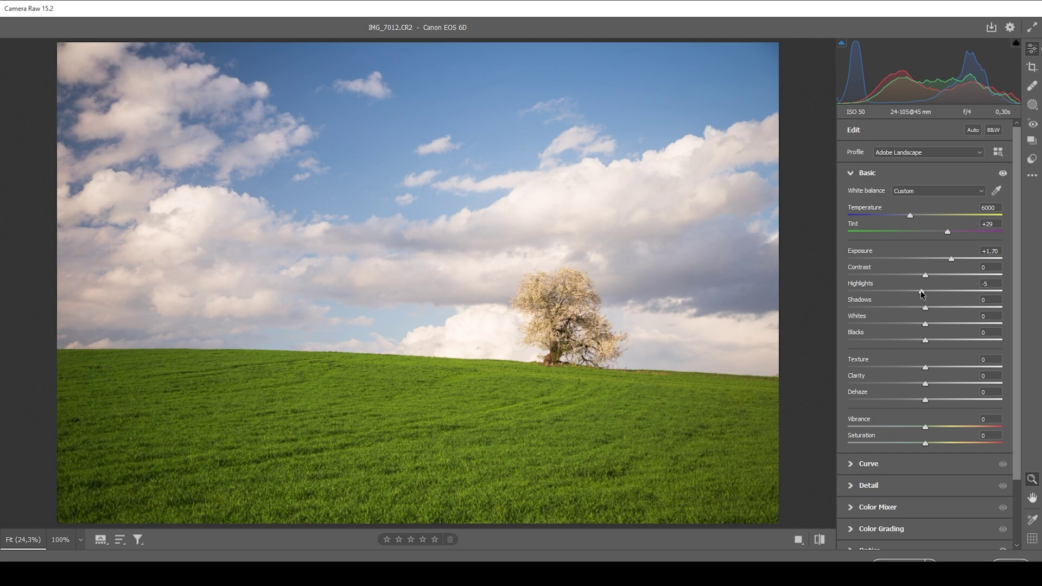
{"action": "left_click_drag", "start_coordinate": [925, 291], "coordinate": [847, 292]}
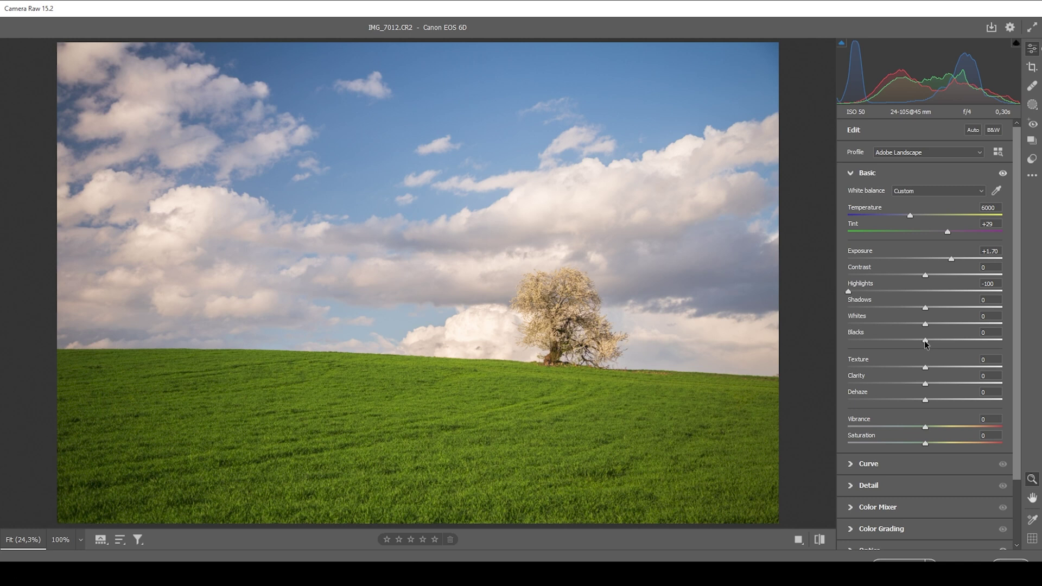
{"action": "left_click_drag", "start_coordinate": [923, 340], "coordinate": [928, 340]}
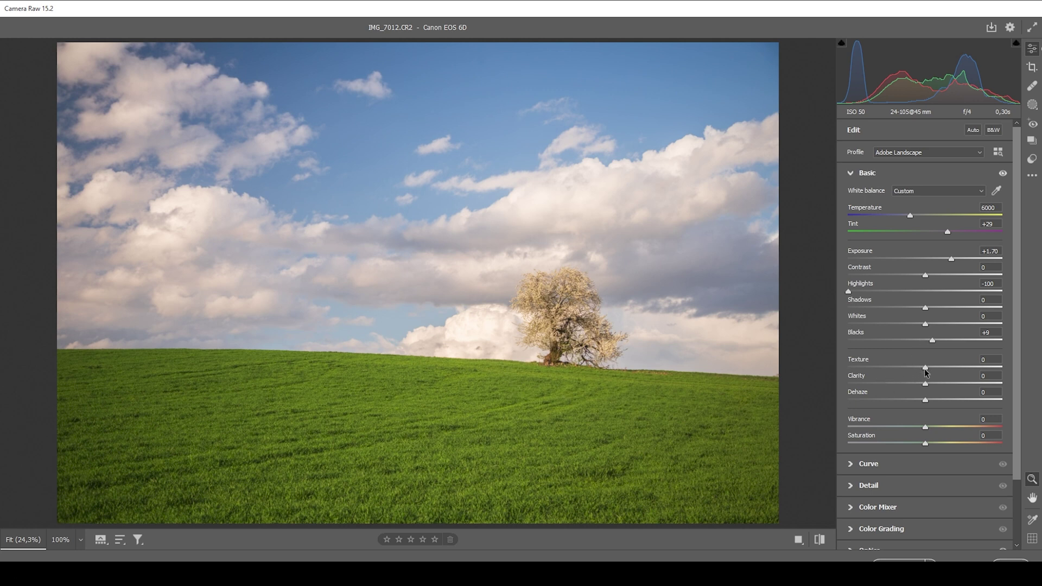
{"action": "left_click_drag", "start_coordinate": [926, 368], "coordinate": [935, 383]}
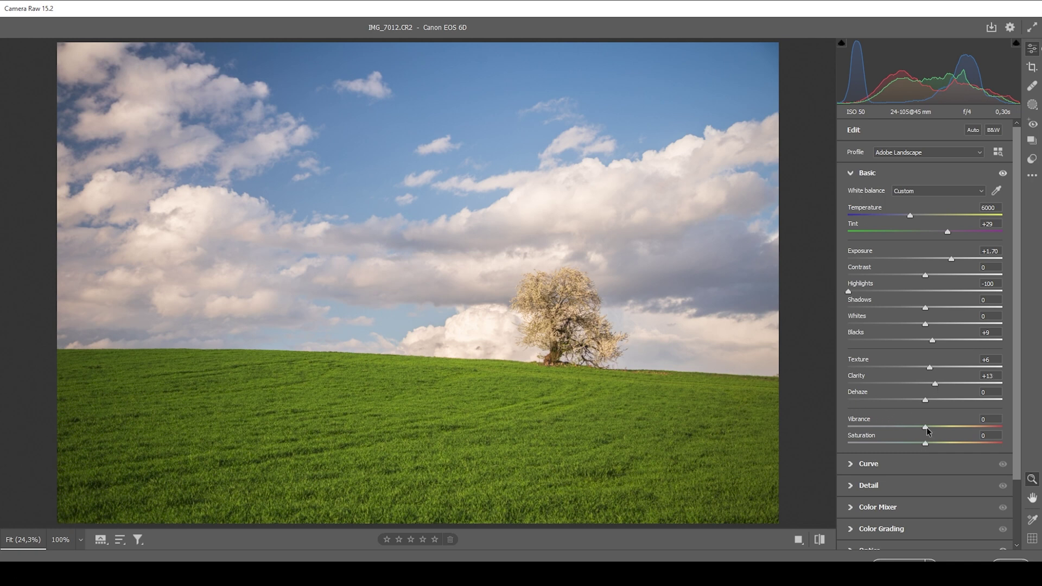
{"action": "left_click_drag", "start_coordinate": [926, 428], "coordinate": [943, 428]}
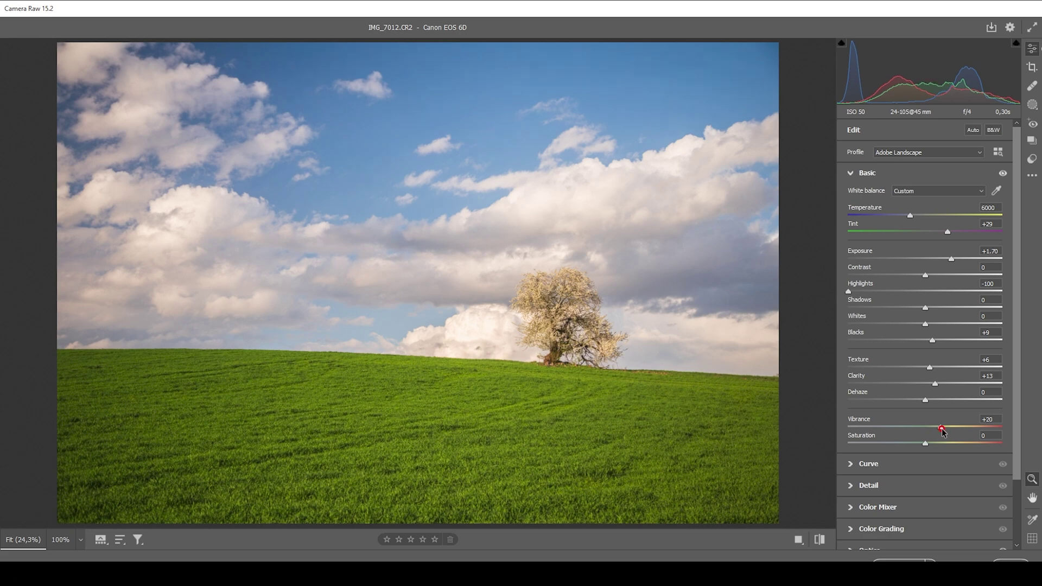
{"action": "left_click", "coordinate": [824, 540]}
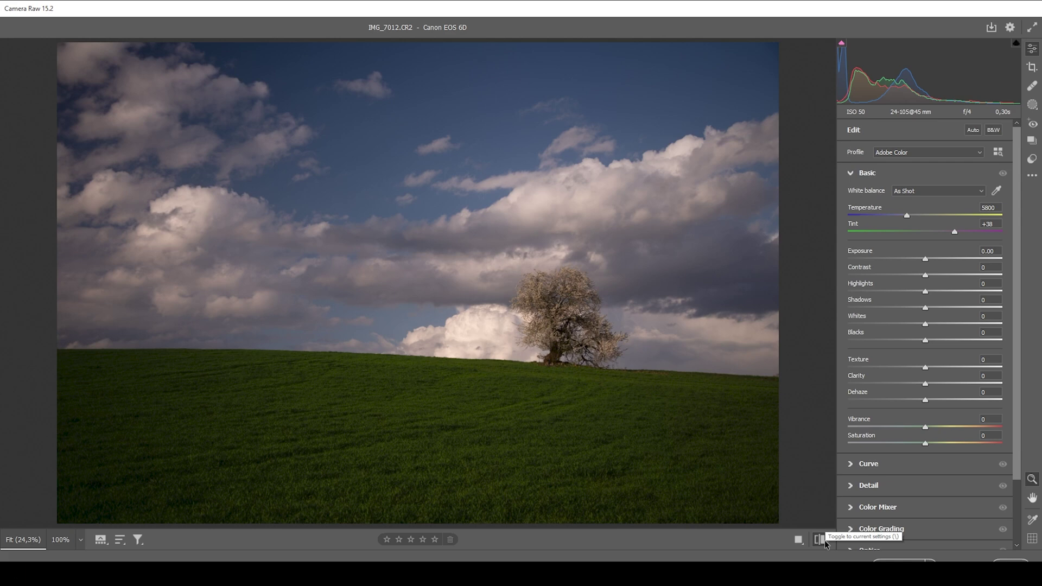
{"action": "left_click", "coordinate": [824, 539]}
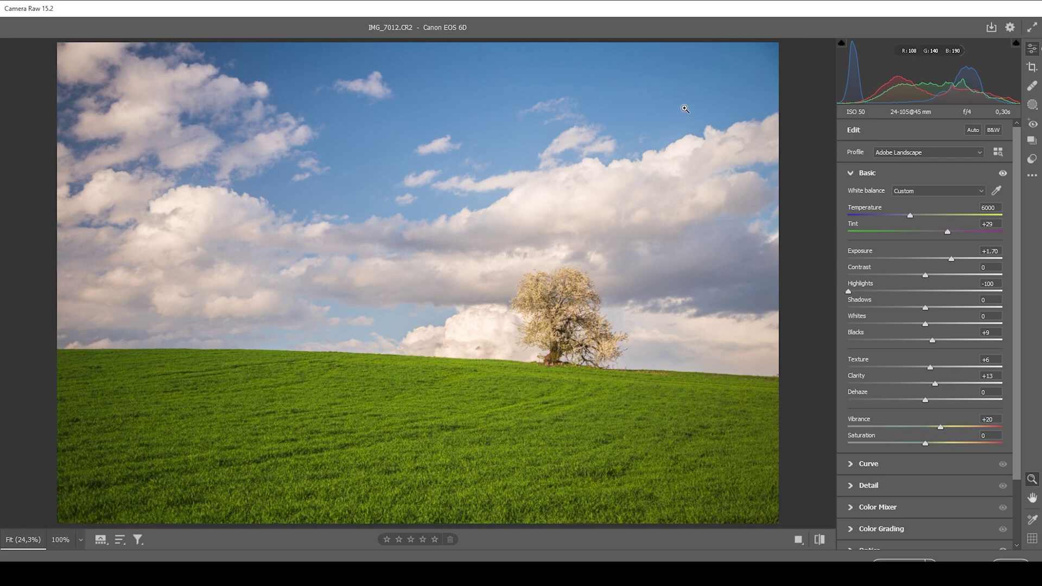
Step: Create Mask 1 as a Color Range sampled from one sky point plus two added sky samples
{"action": "left_click", "coordinate": [1032, 104]}
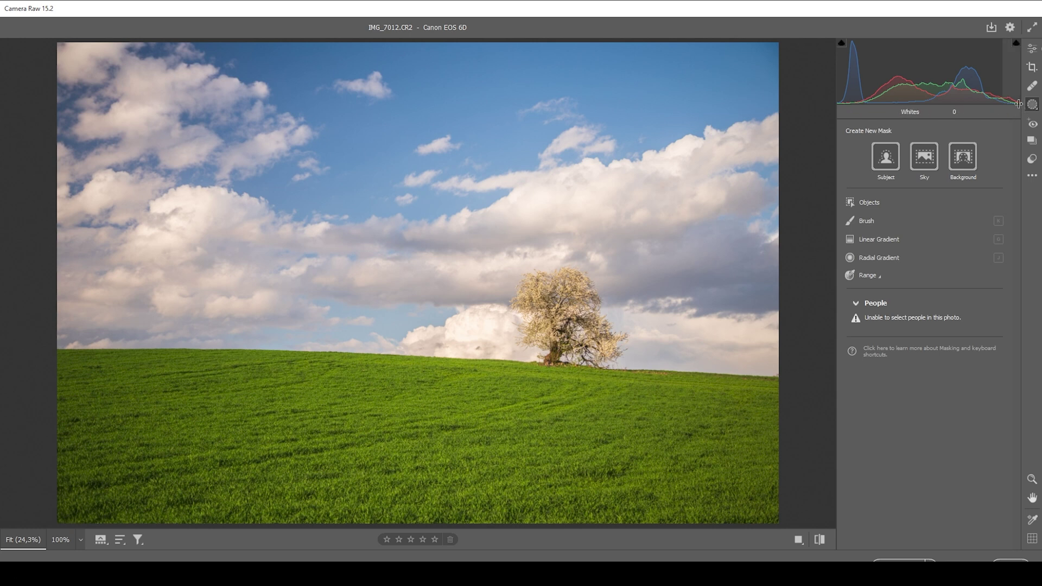
{"action": "left_click", "coordinate": [882, 275]}
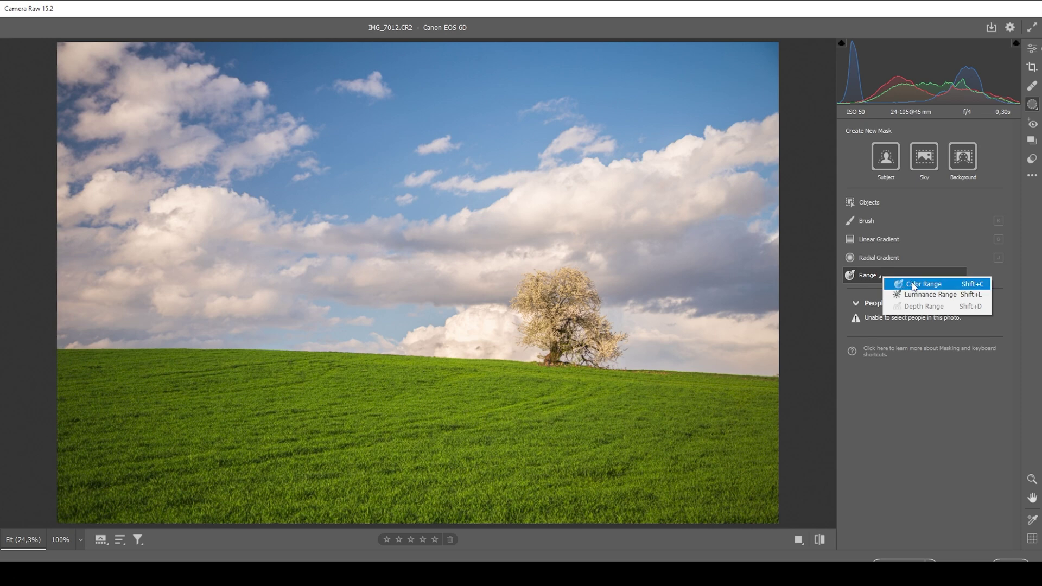
{"action": "left_click", "coordinate": [914, 285]}
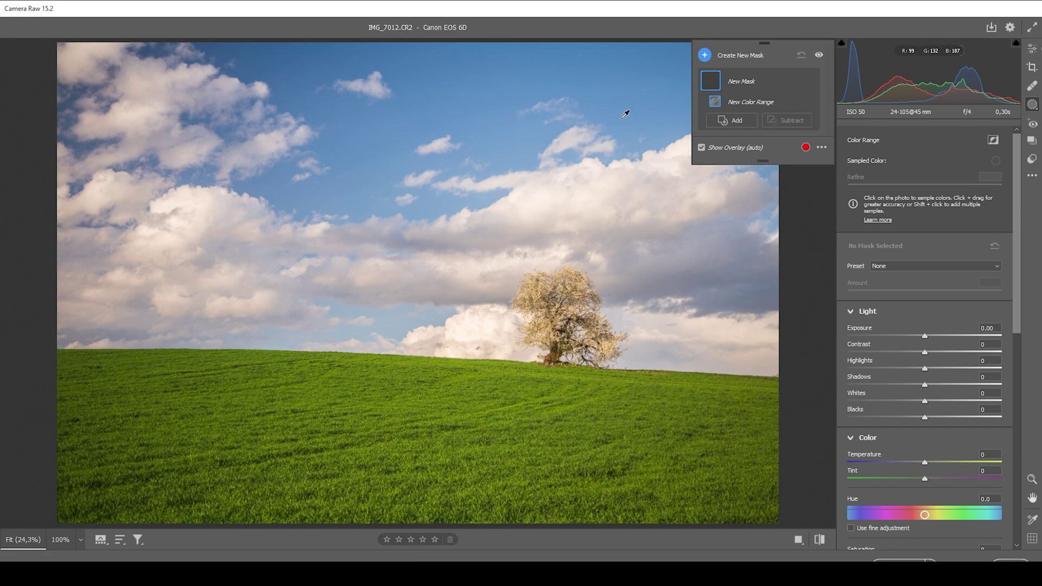
{"action": "left_click", "coordinate": [477, 91]}
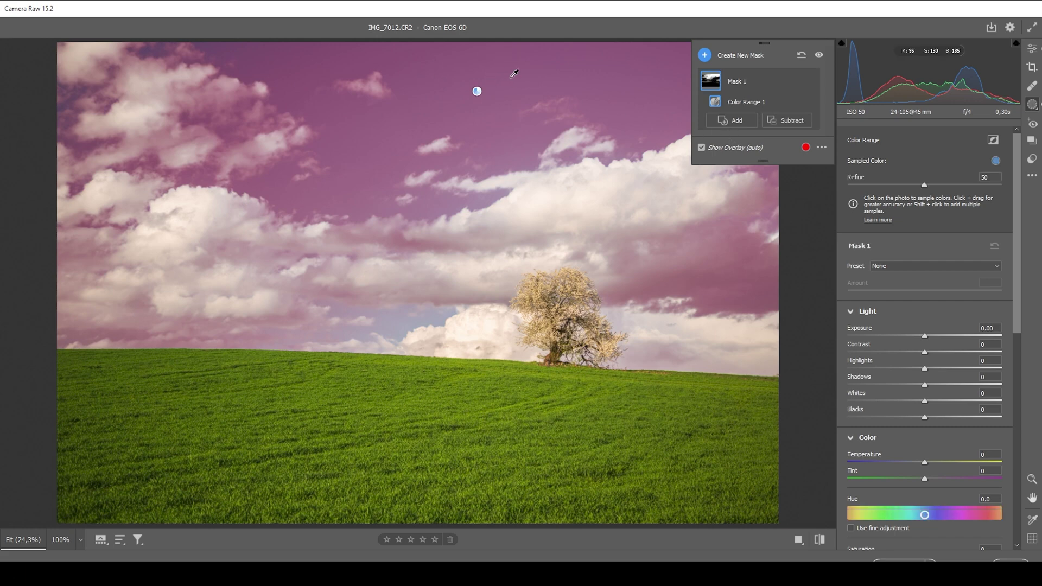
{"action": "key", "text": "alt"}
{"action": "left_click", "coordinate": [626, 57], "text": "shift"}
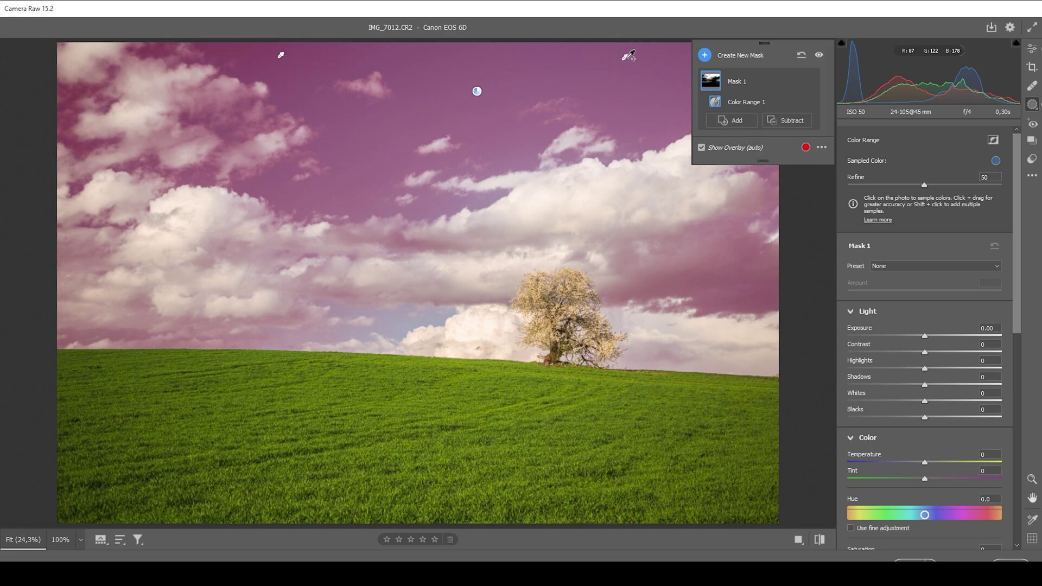
{"action": "left_click", "coordinate": [449, 110], "text": "shift"}
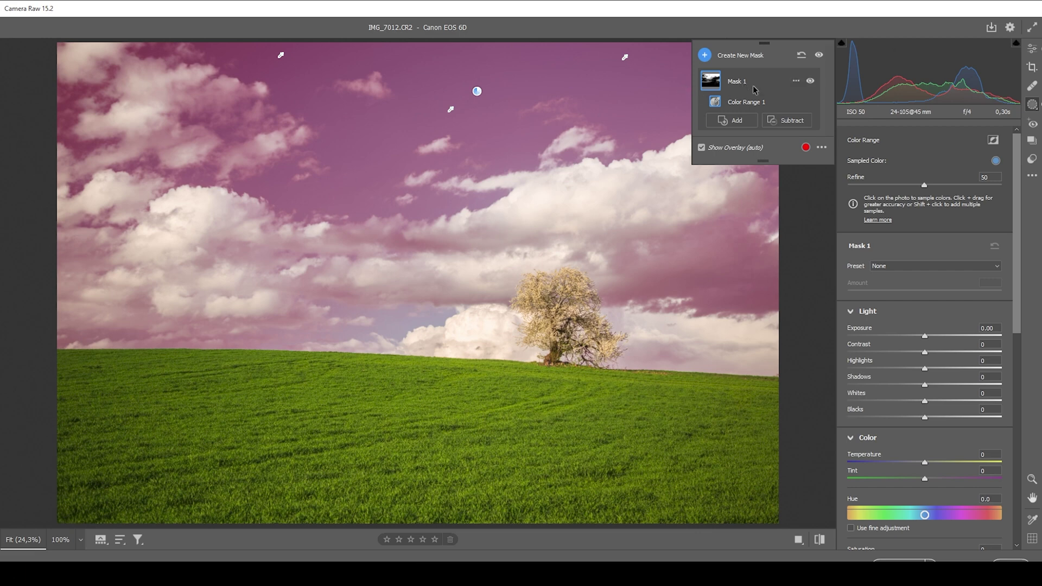
Step: Subtract a linear gradient fading toward the horizon from Mask 1 and set its Exposure to -1.40
{"action": "left_click", "coordinate": [782, 121]}
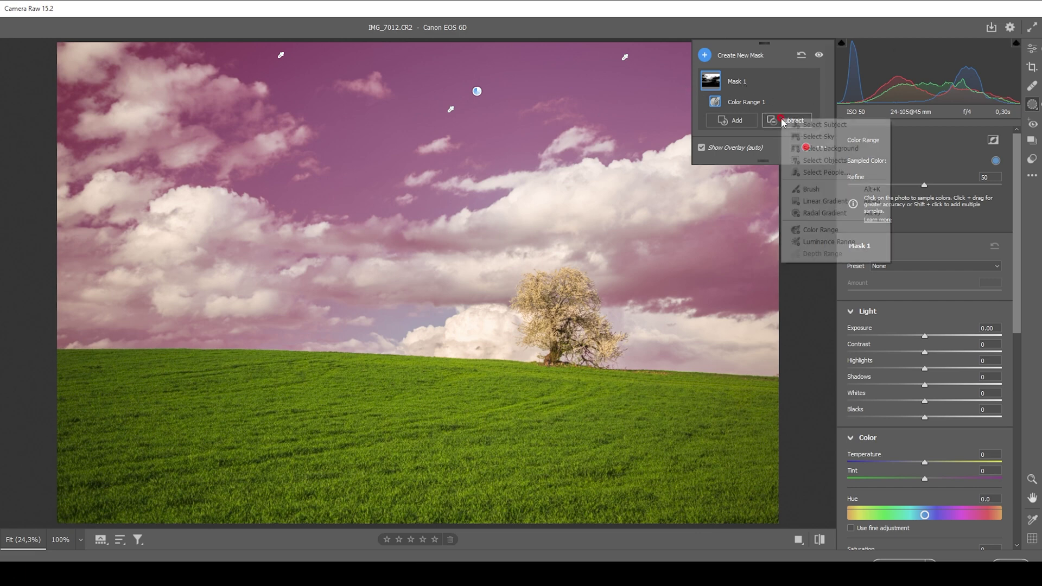
{"action": "left_click", "coordinate": [807, 203]}
{"action": "left_click_drag", "start_coordinate": [439, 326], "coordinate": [452, 102]}
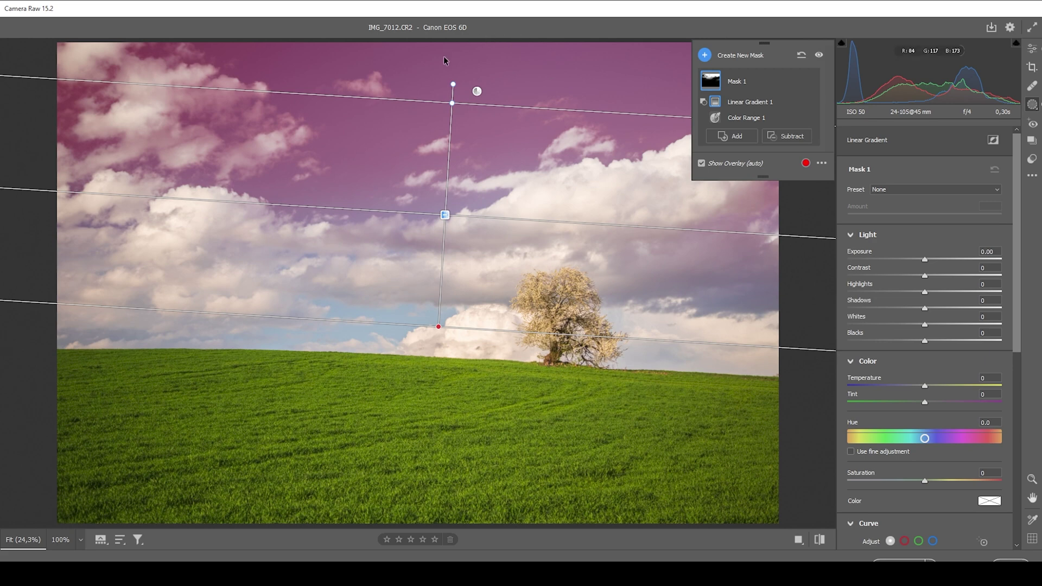
{"action": "left_click", "coordinate": [925, 263]}
{"action": "left_click_drag", "start_coordinate": [926, 260], "coordinate": [898, 259]}
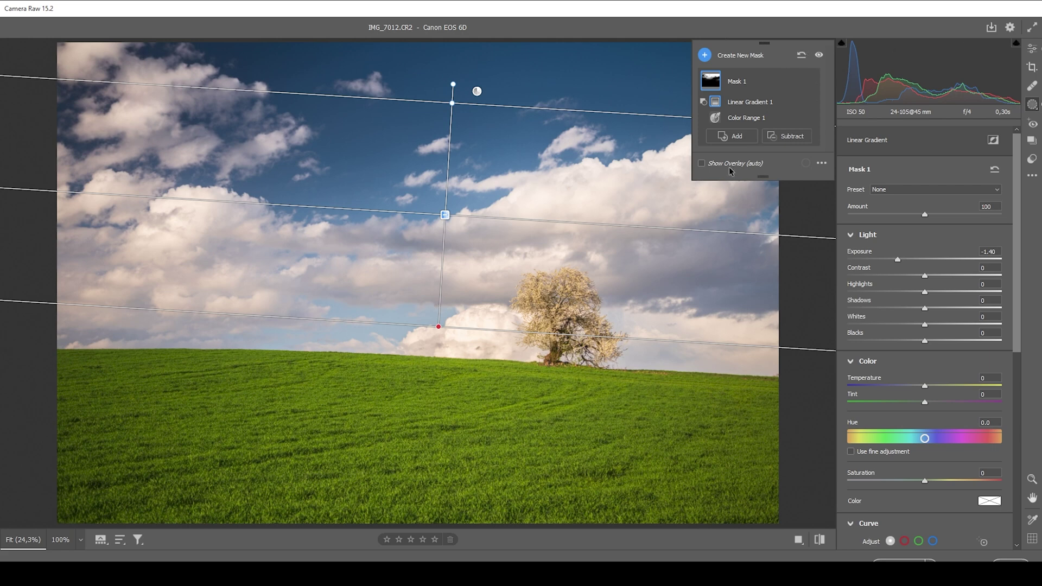
Step: Start Mask 2 as a Color Range mask sampled from the blue sky
{"action": "left_click", "coordinate": [704, 55]}
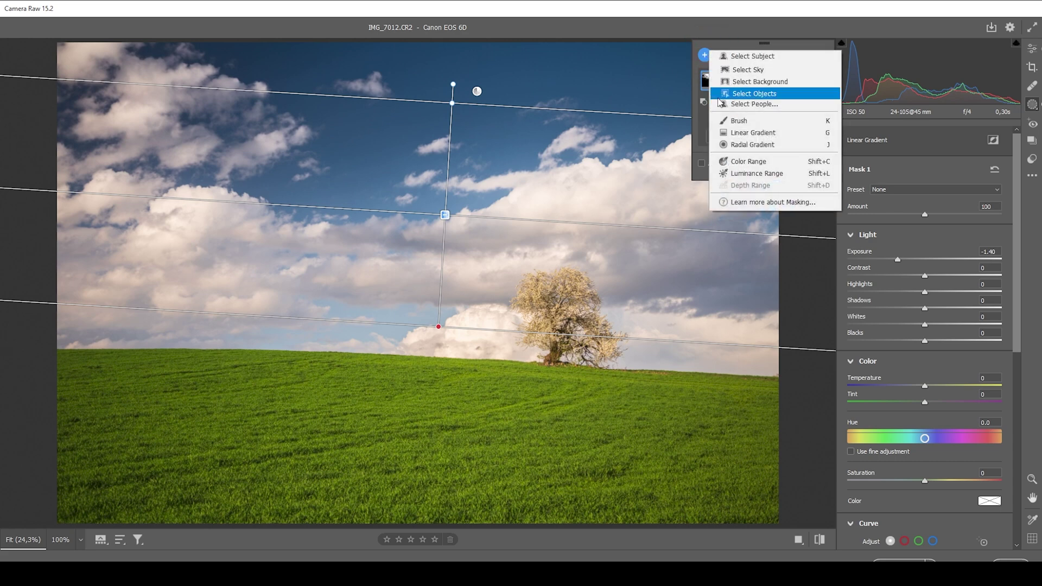
{"action": "left_click", "coordinate": [744, 163]}
{"action": "left_click", "coordinate": [576, 56]}
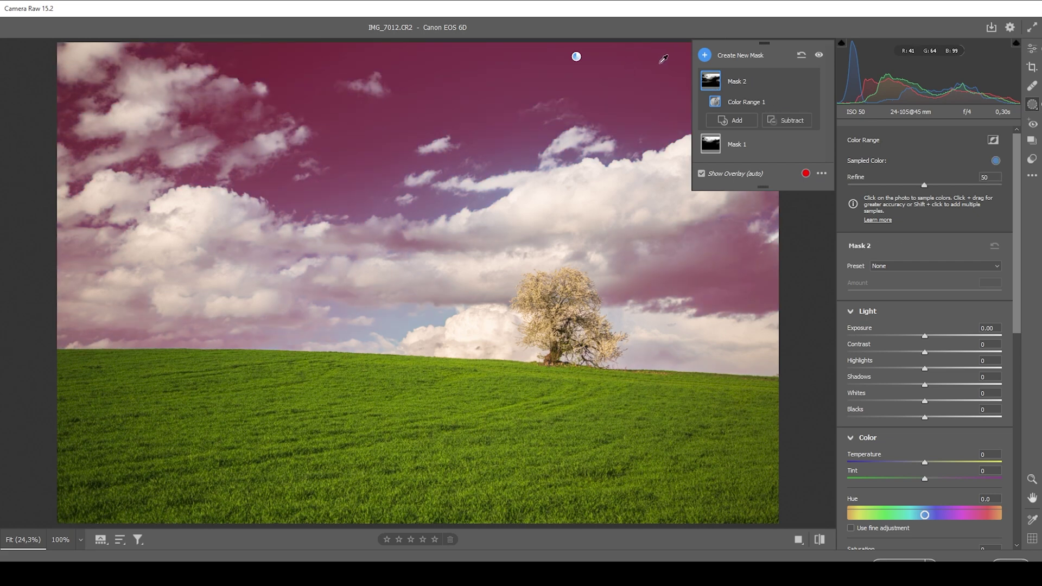
Step: Subtract a linear gradient restricting Mask 2 to the upper sky and set Exposure to -0.80
{"action": "left_click", "coordinate": [797, 123]}
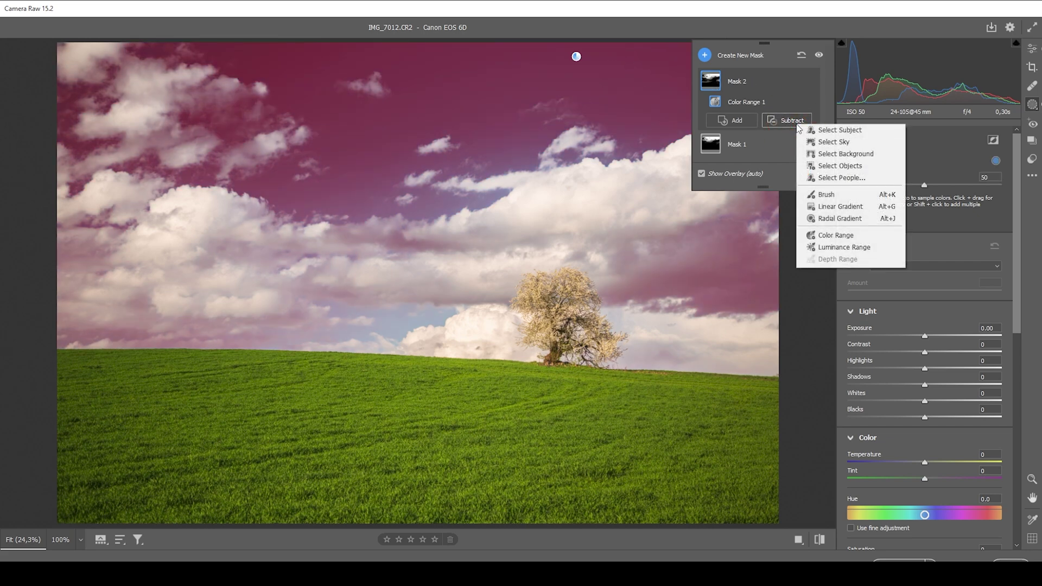
{"action": "left_click", "coordinate": [823, 212]}
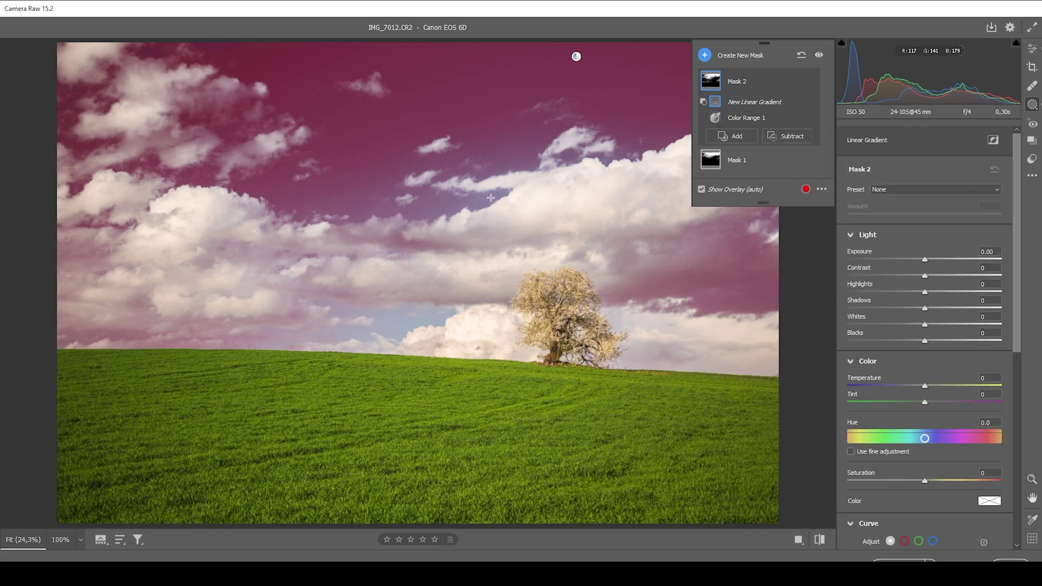
{"action": "left_click_drag", "start_coordinate": [491, 198], "coordinate": [509, 99]}
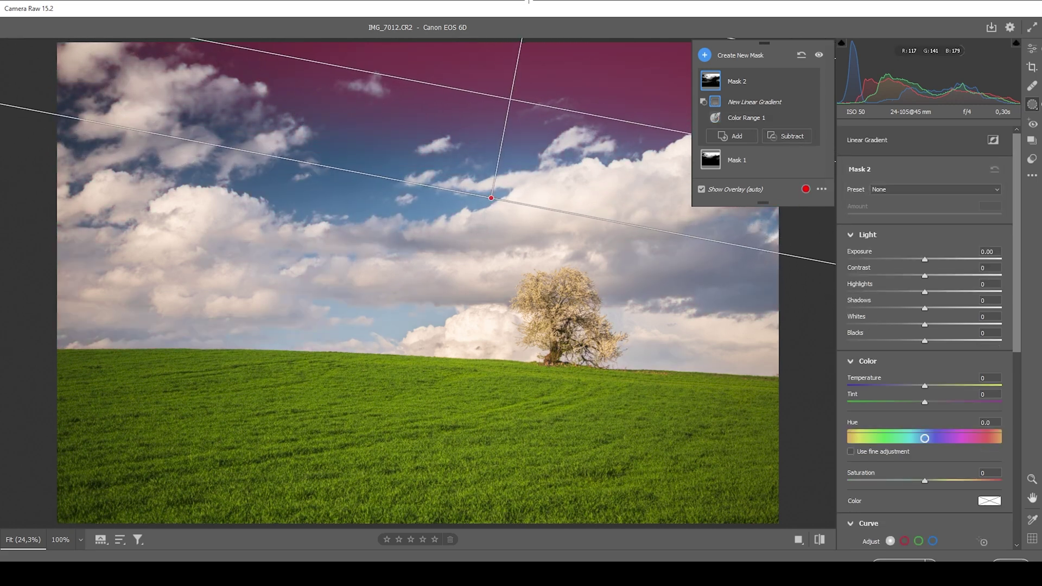
{"action": "left_click_drag", "start_coordinate": [491, 200], "coordinate": [492, 220]}
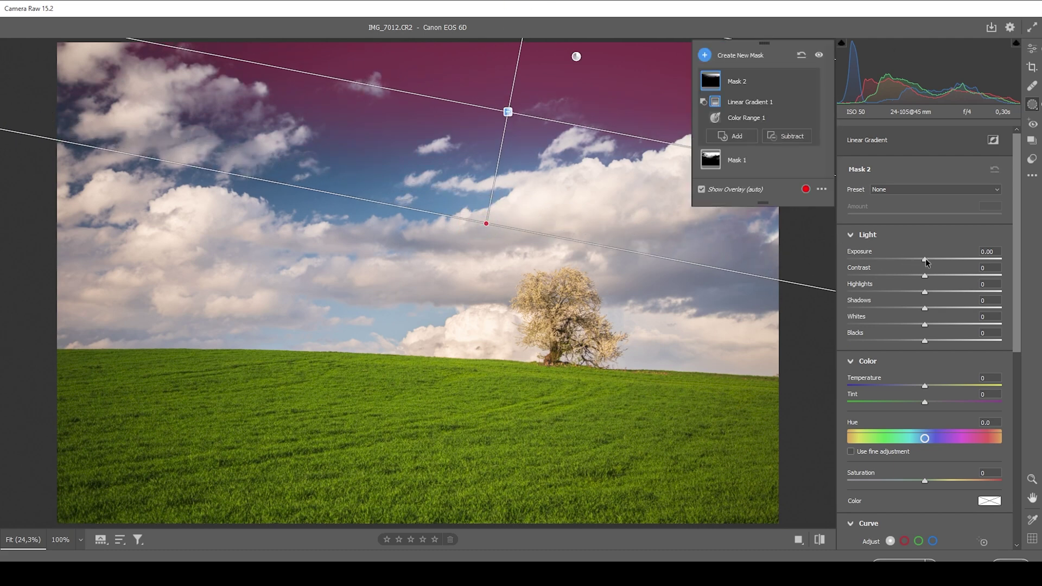
{"action": "left_click_drag", "start_coordinate": [926, 258], "coordinate": [910, 256]}
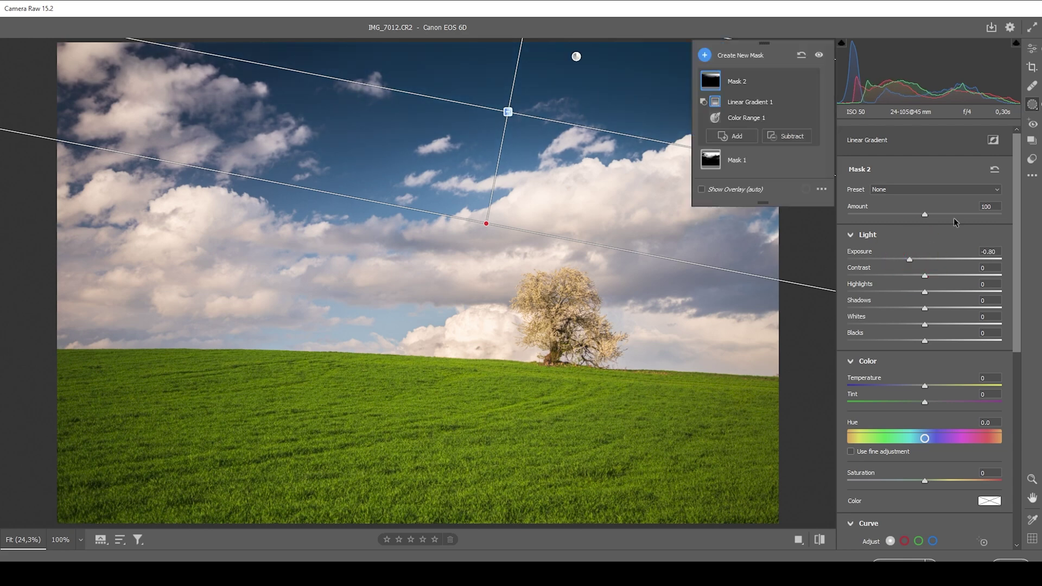
Step: Toggle the visibility of Mask 1 and Mask 2 to compare the sky with and without their darkening
{"action": "left_click", "coordinate": [1032, 48]}
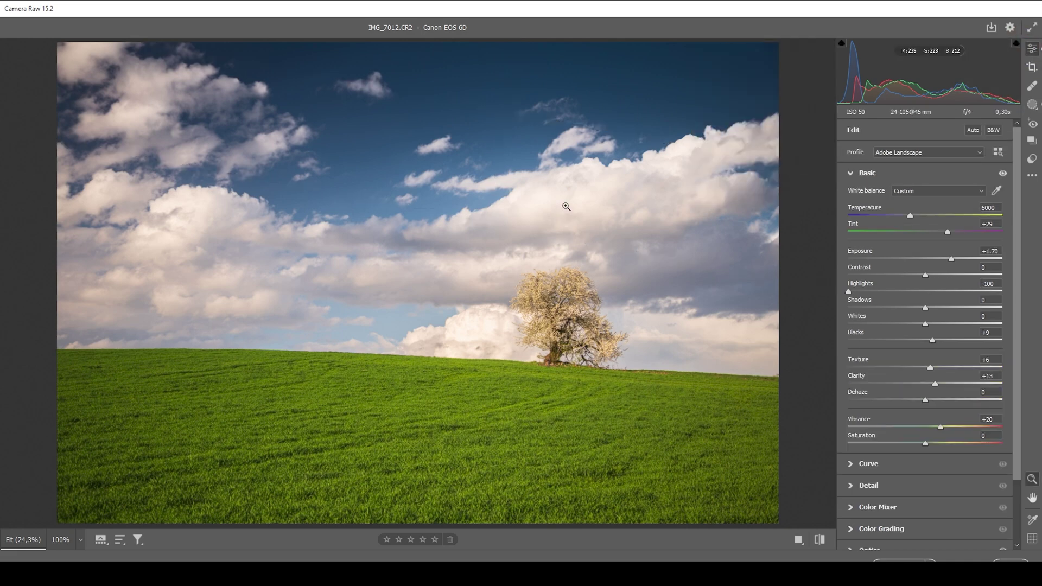
{"action": "left_click", "coordinate": [1033, 104]}
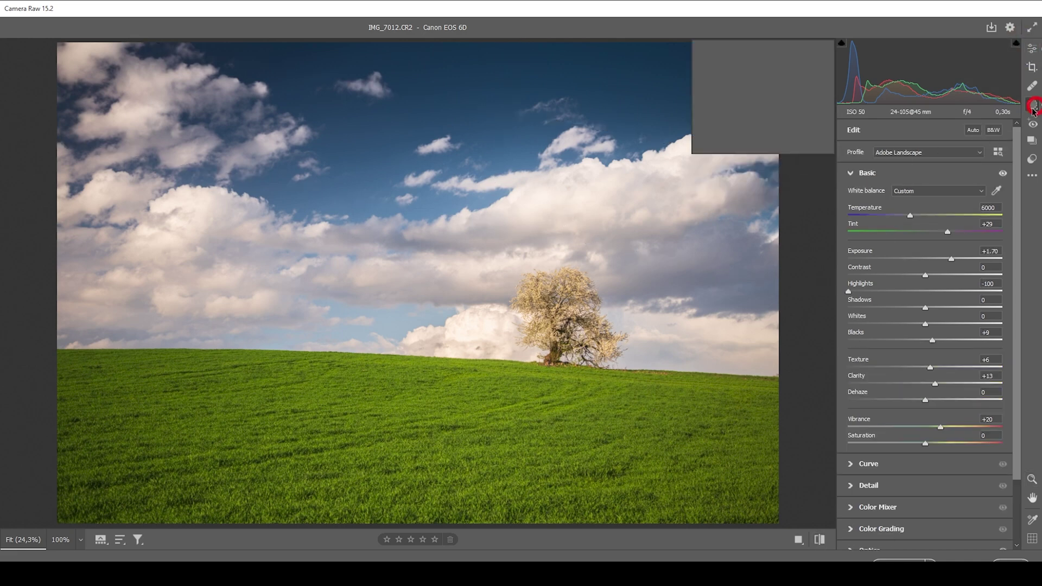
{"action": "left_click", "coordinate": [820, 57]}
{"action": "left_click", "coordinate": [820, 57]}
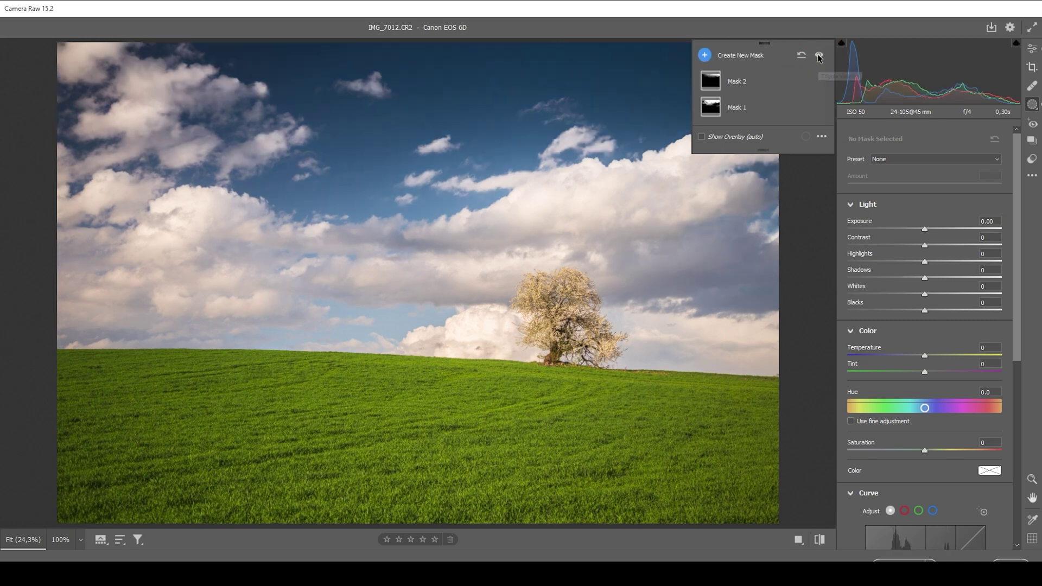
{"action": "left_click", "coordinate": [819, 57]}
{"action": "left_click", "coordinate": [820, 57]}
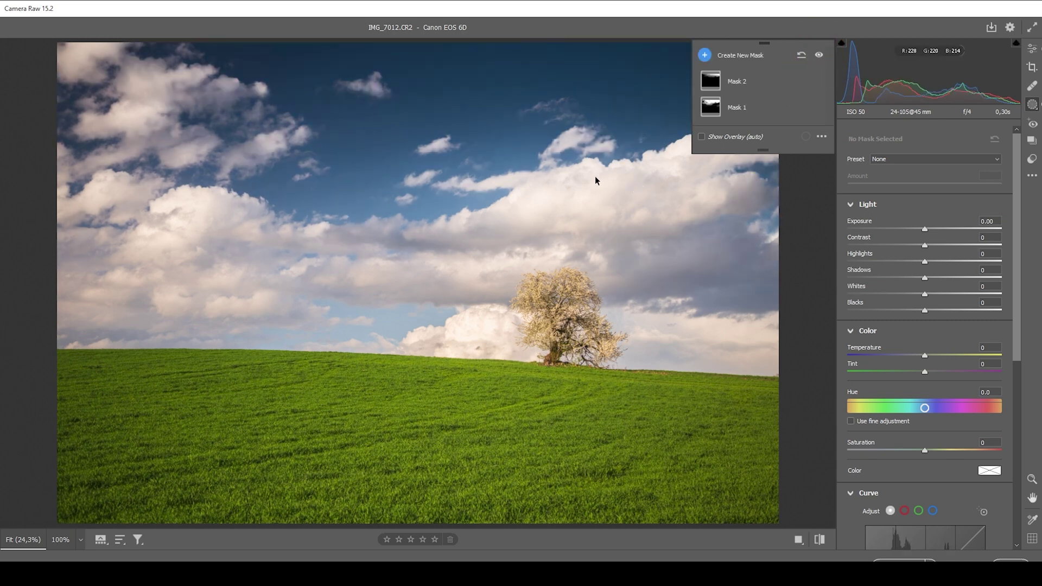
{"action": "left_click", "coordinate": [819, 56]}
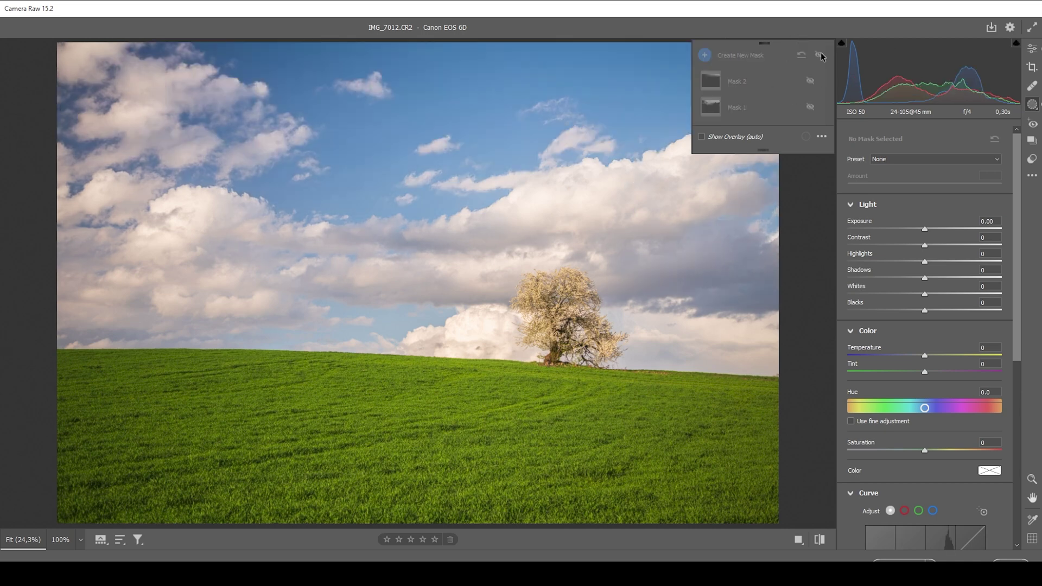
{"action": "left_click", "coordinate": [820, 56]}
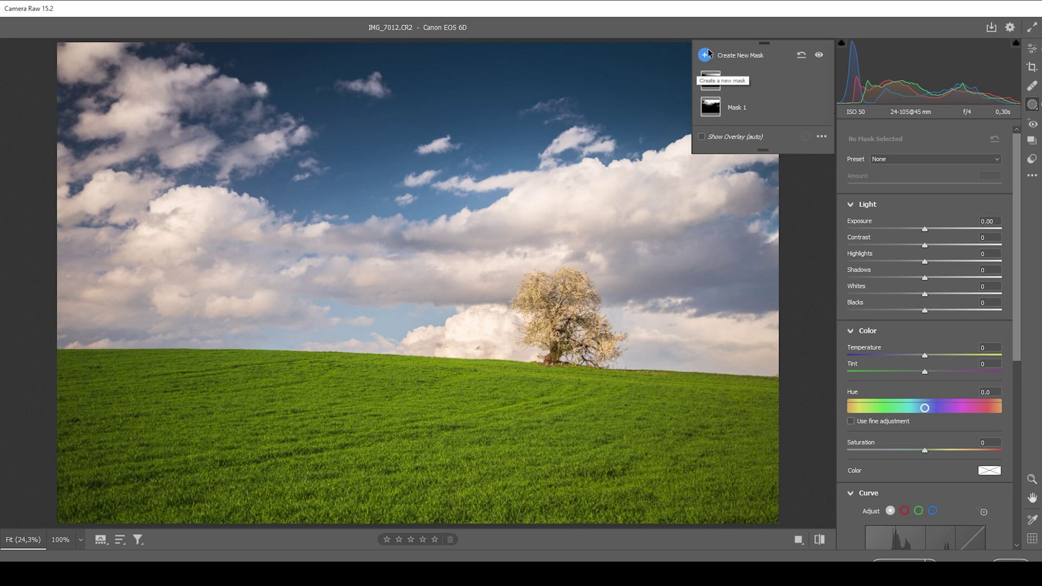
Step: Add Mask 3, a linear gradient rising from the bottom grass, at Exposure -0.55
{"action": "left_click", "coordinate": [709, 53]}
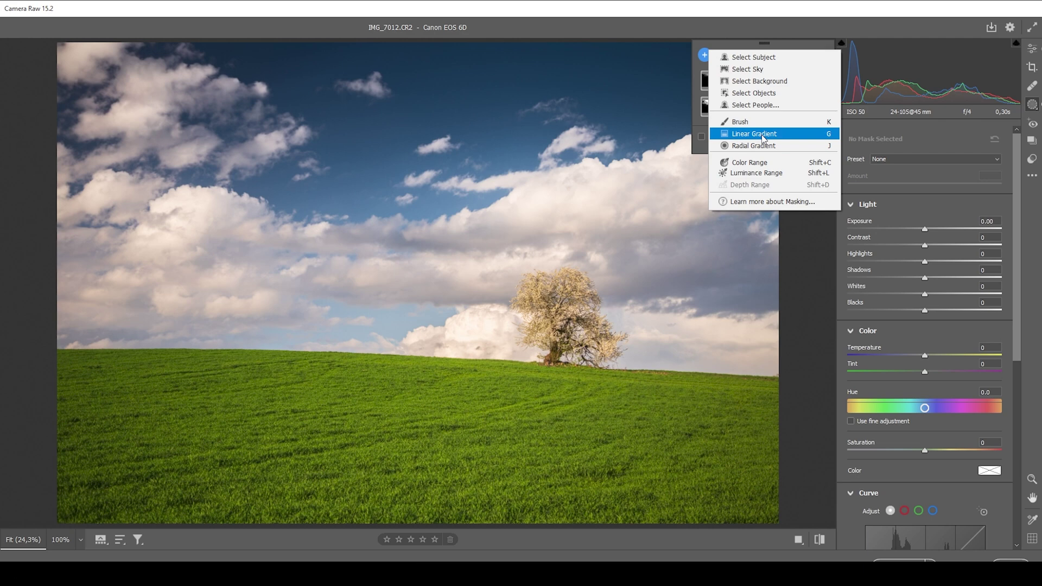
{"action": "left_click", "coordinate": [732, 132]}
{"action": "left_click_drag", "start_coordinate": [389, 511], "coordinate": [397, 410]}
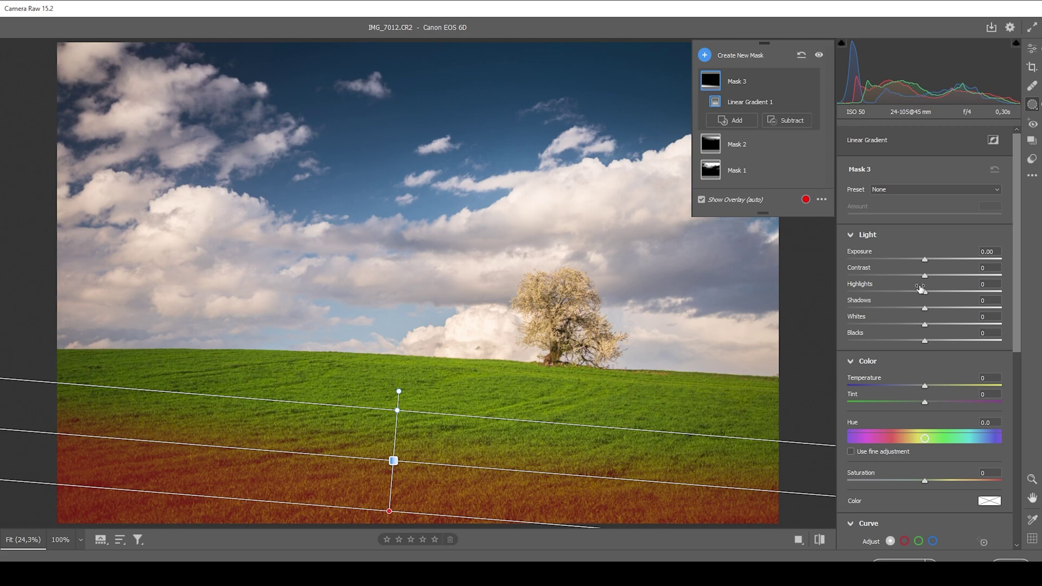
{"action": "left_click_drag", "start_coordinate": [925, 261], "coordinate": [913, 263]}
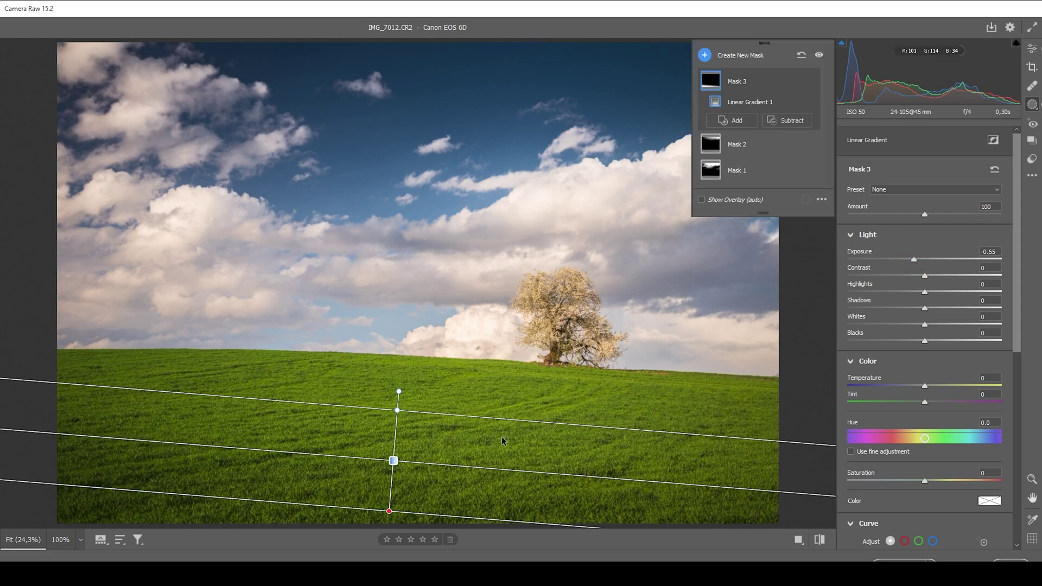
Step: Add Mask 4, a linear gradient over the bottom-left corner, at Exposure -0.20
{"action": "left_click", "coordinate": [717, 57]}
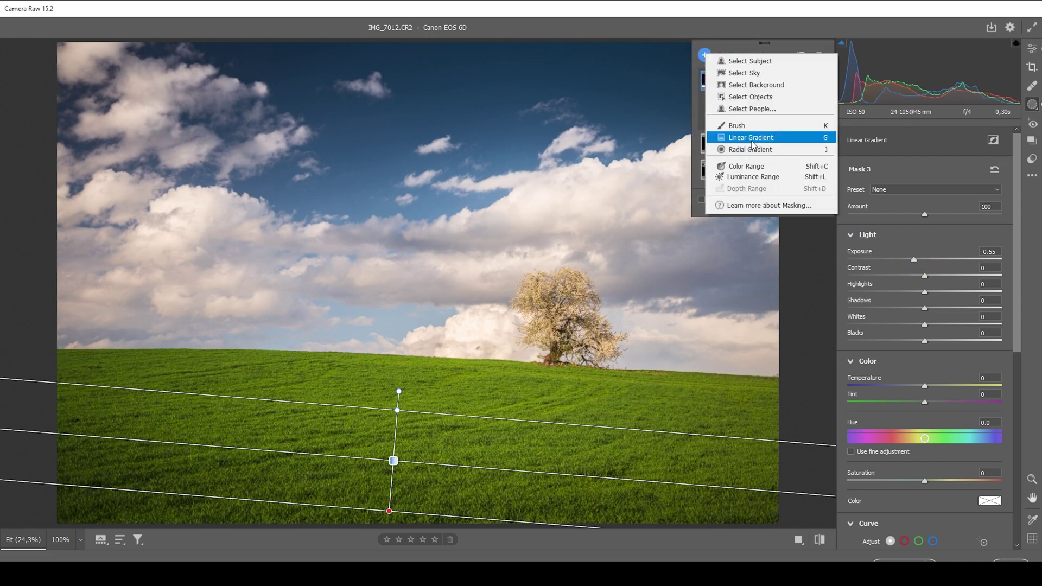
{"action": "left_click", "coordinate": [752, 141]}
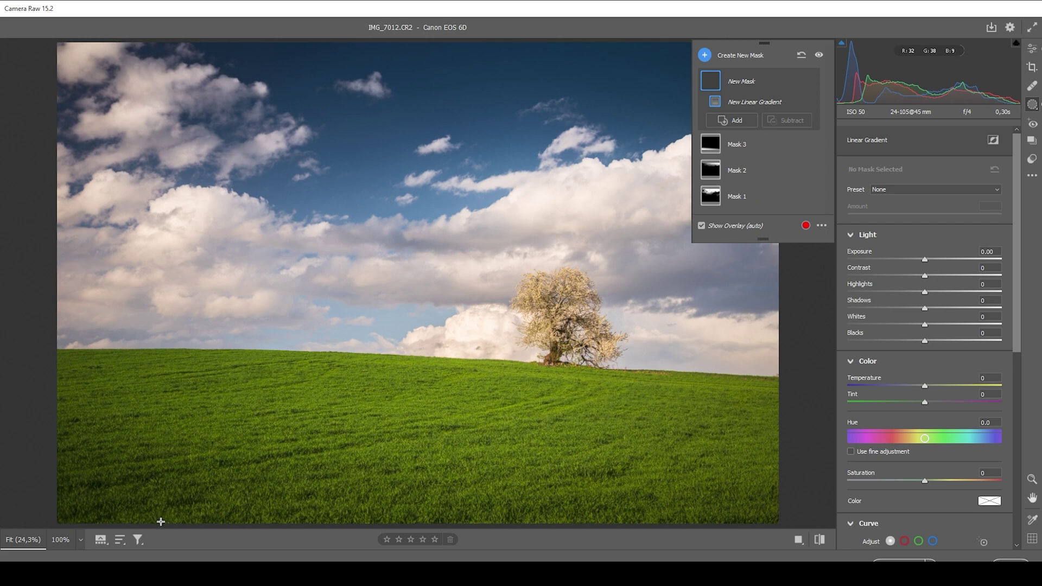
{"action": "left_click_drag", "start_coordinate": [161, 522], "coordinate": [171, 452]}
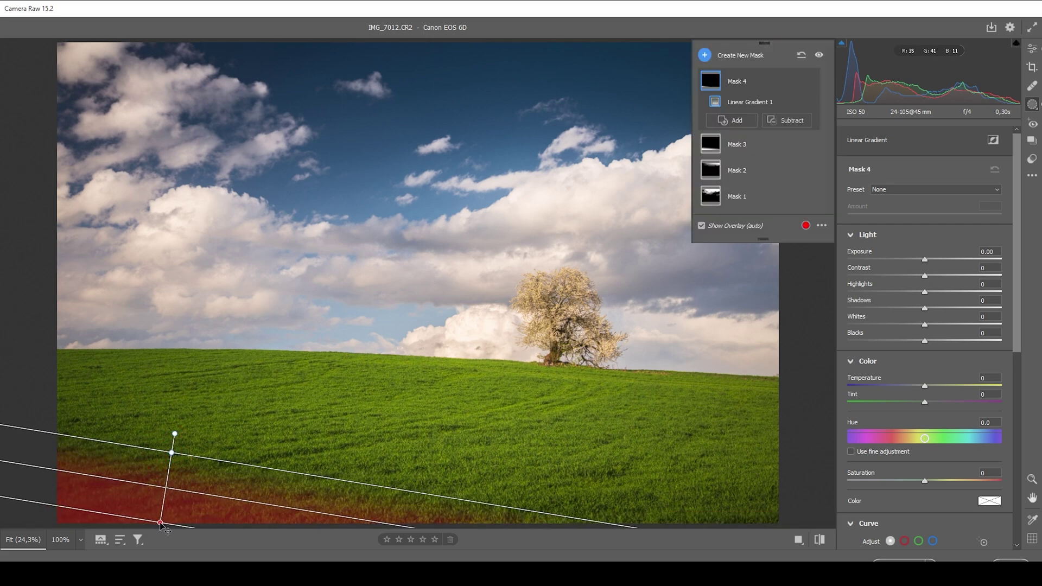
{"action": "left_click", "coordinate": [923, 260]}
{"action": "left_click_drag", "start_coordinate": [922, 258], "coordinate": [919, 259]}
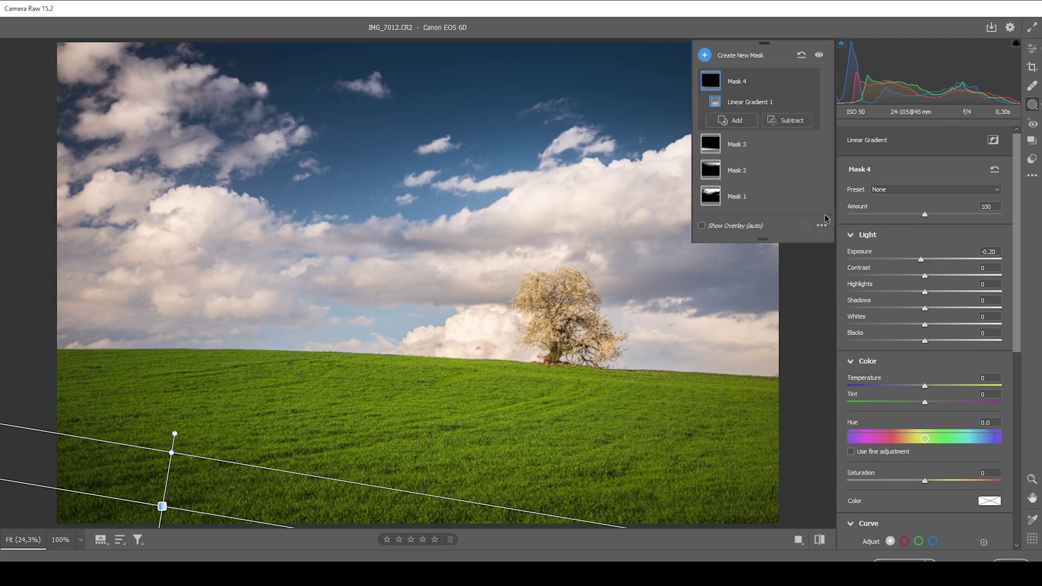
{"action": "left_click", "coordinate": [1033, 48]}
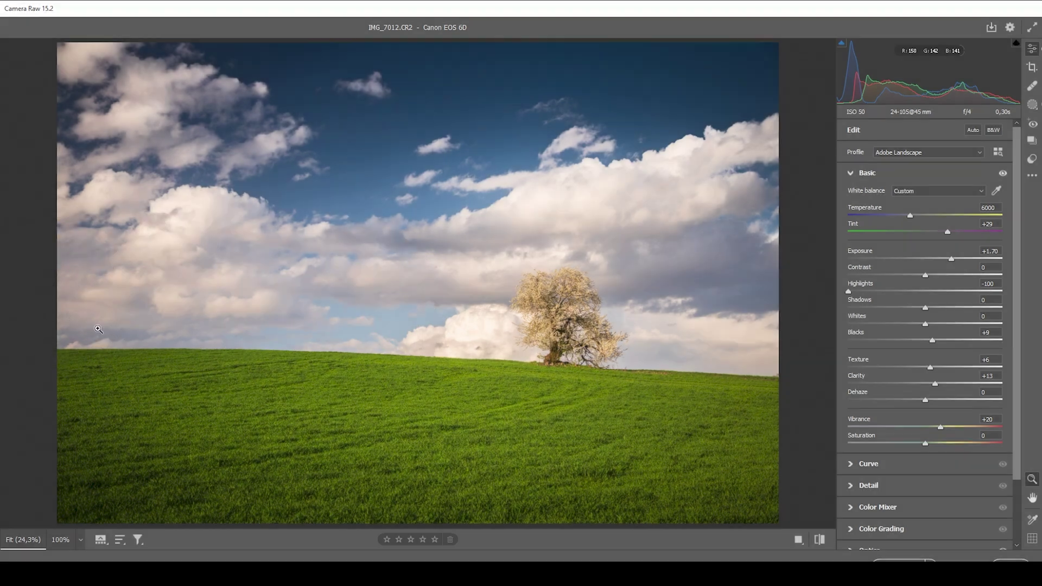
{"action": "left_click", "coordinate": [1032, 109]}
Step: Draw Mask 5, a radial gradient over the left clouds, and raise its Exposure to +0.55
{"action": "left_click", "coordinate": [720, 57]}
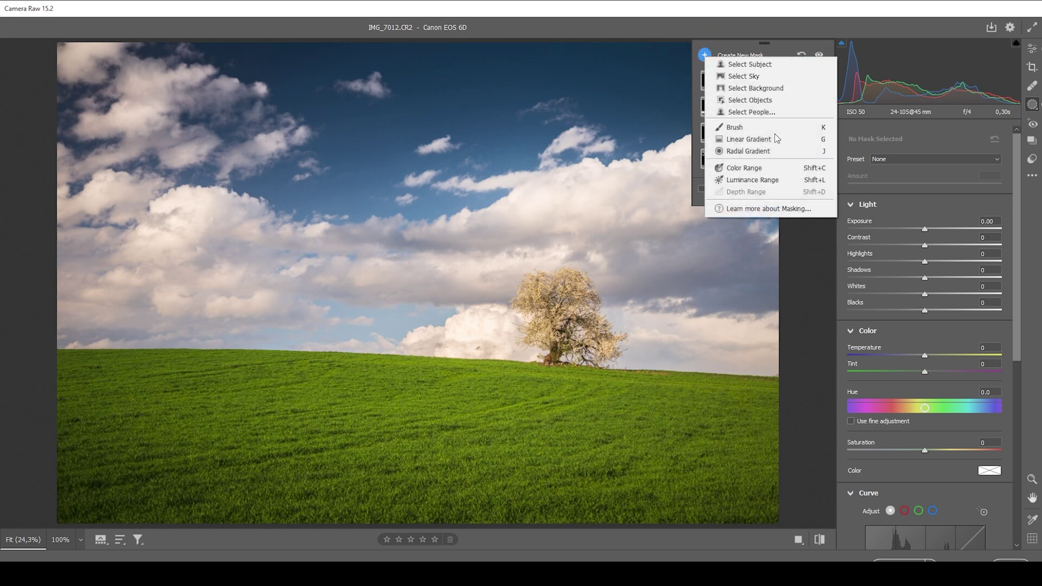
{"action": "left_click", "coordinate": [771, 154]}
{"action": "left_click_drag", "start_coordinate": [149, 274], "coordinate": [430, 406]}
{"action": "left_click_drag", "start_coordinate": [546, 272], "coordinate": [526, 303]}
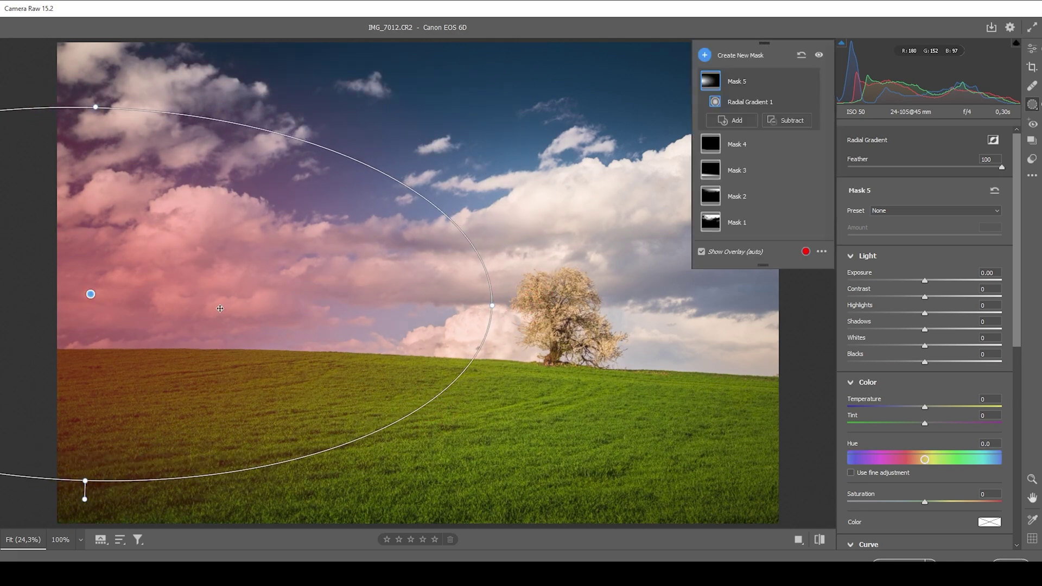
{"action": "left_click_drag", "start_coordinate": [214, 303], "coordinate": [219, 309]}
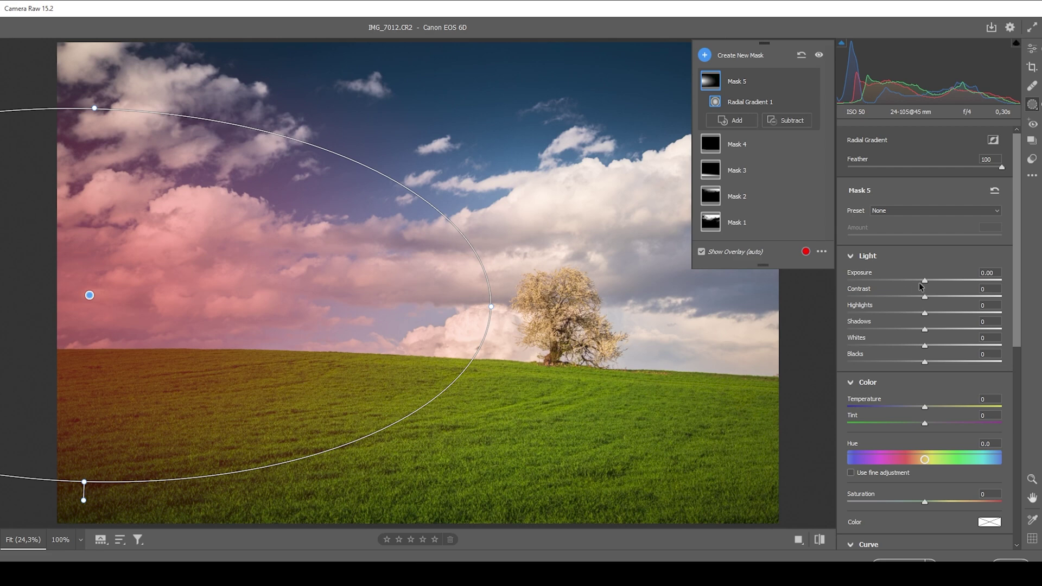
{"action": "left_click_drag", "start_coordinate": [924, 279], "coordinate": [935, 282]}
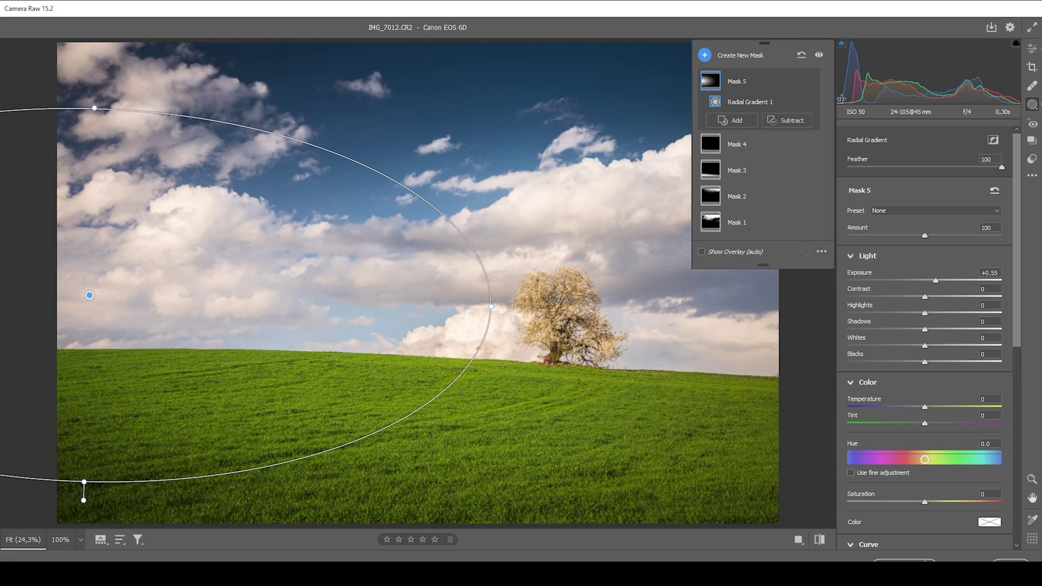
Step: Toggle mask visibility to compare the before and after, then exit masking with E
{"action": "left_click", "coordinate": [819, 56]}
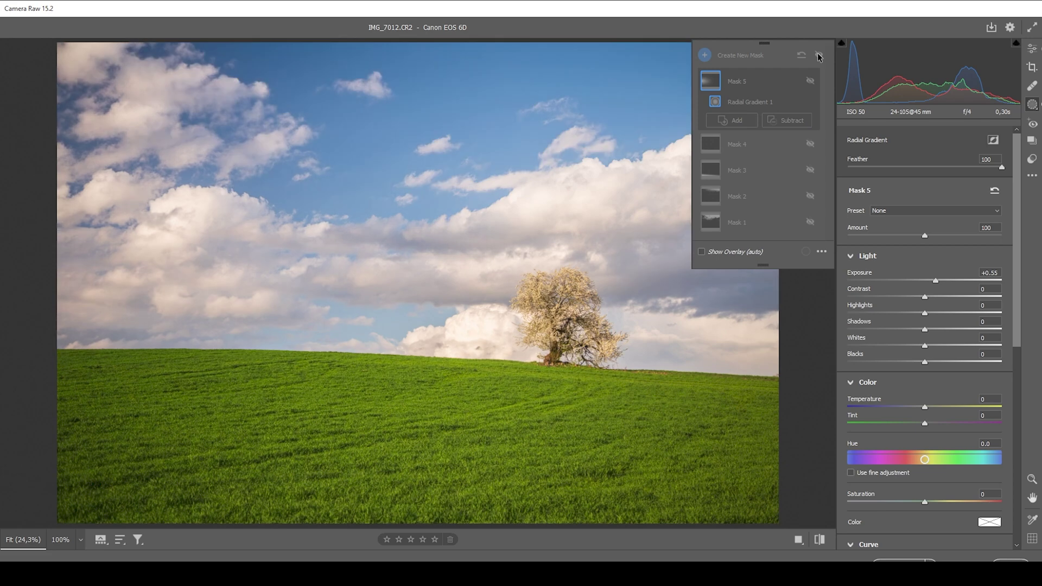
{"action": "left_click", "coordinate": [820, 56]}
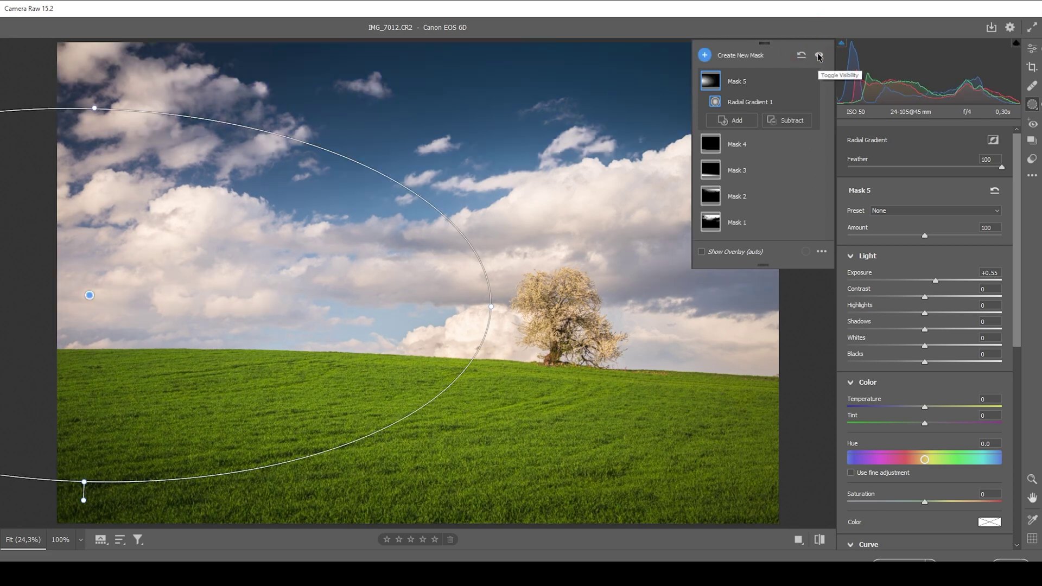
{"action": "left_click", "coordinate": [819, 56]}
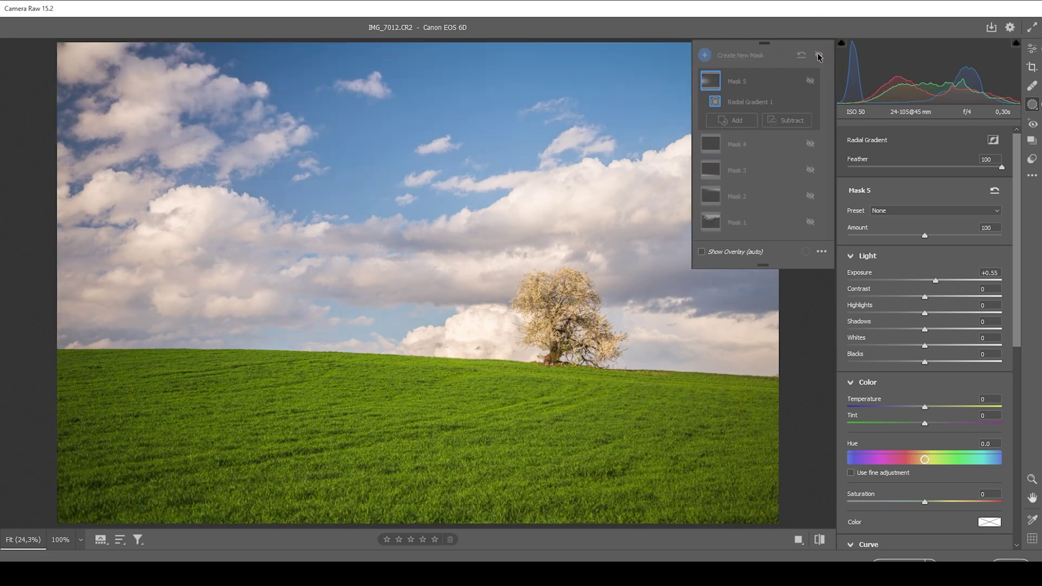
{"action": "key", "text": "e"}
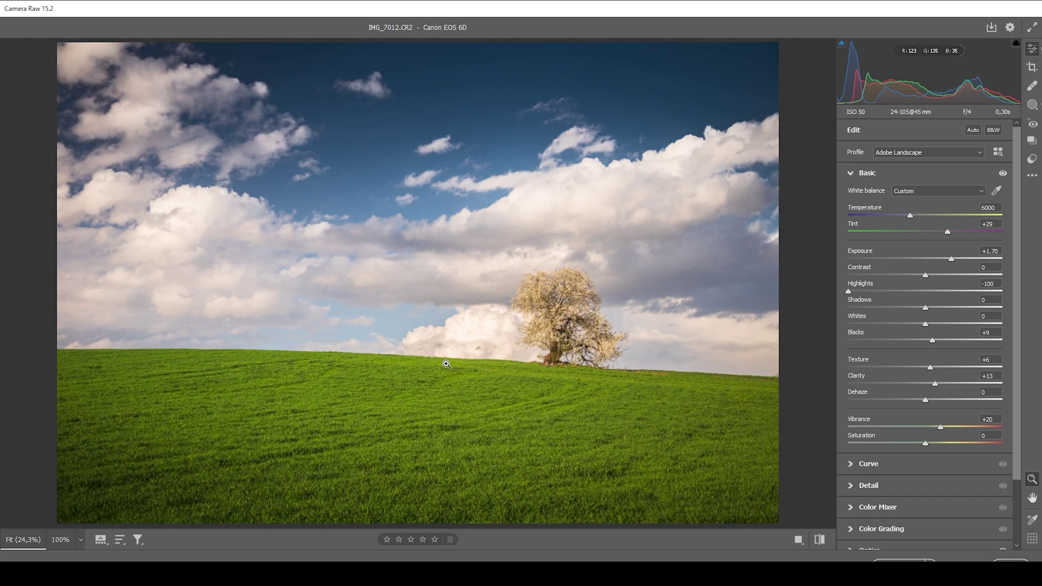
Step: Set Color Mixer luminance to Yellows +18 and Greens +44, resetting a trial Blues change to 0
{"action": "left_click", "coordinate": [852, 508]}
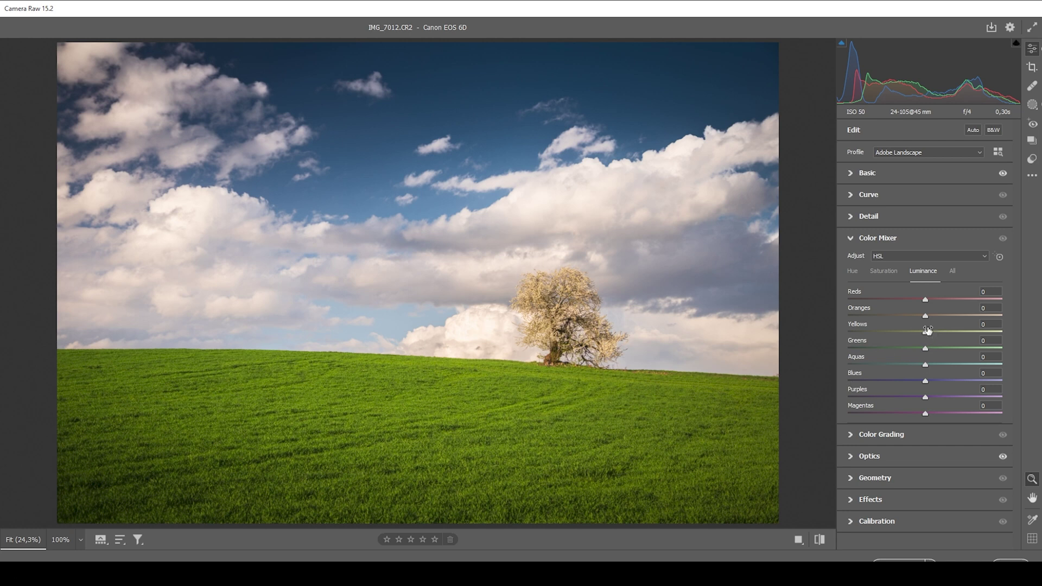
{"action": "left_click_drag", "start_coordinate": [925, 332], "coordinate": [965, 347]}
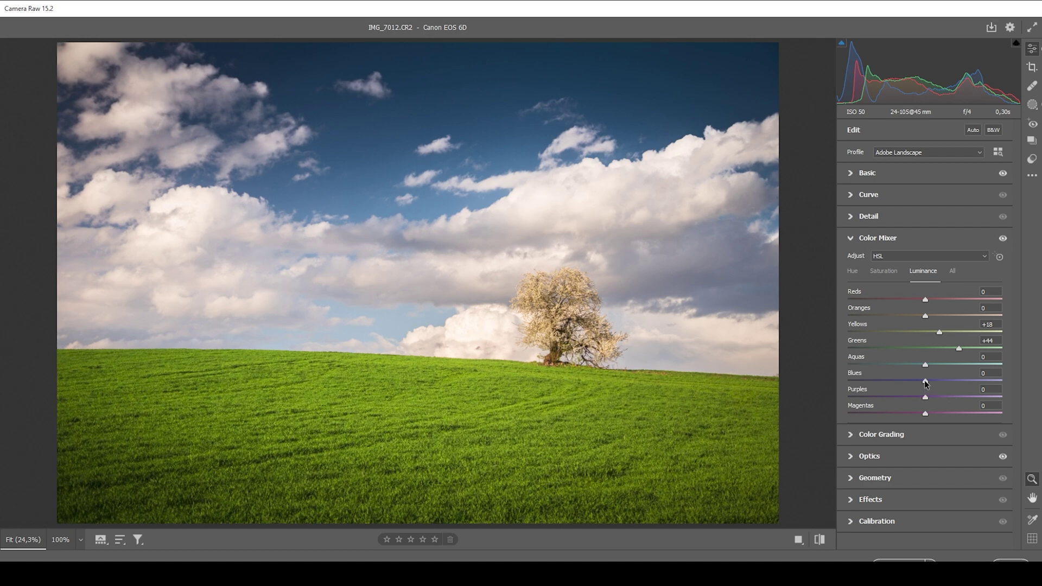
{"action": "left_click_drag", "start_coordinate": [925, 381], "coordinate": [906, 383]}
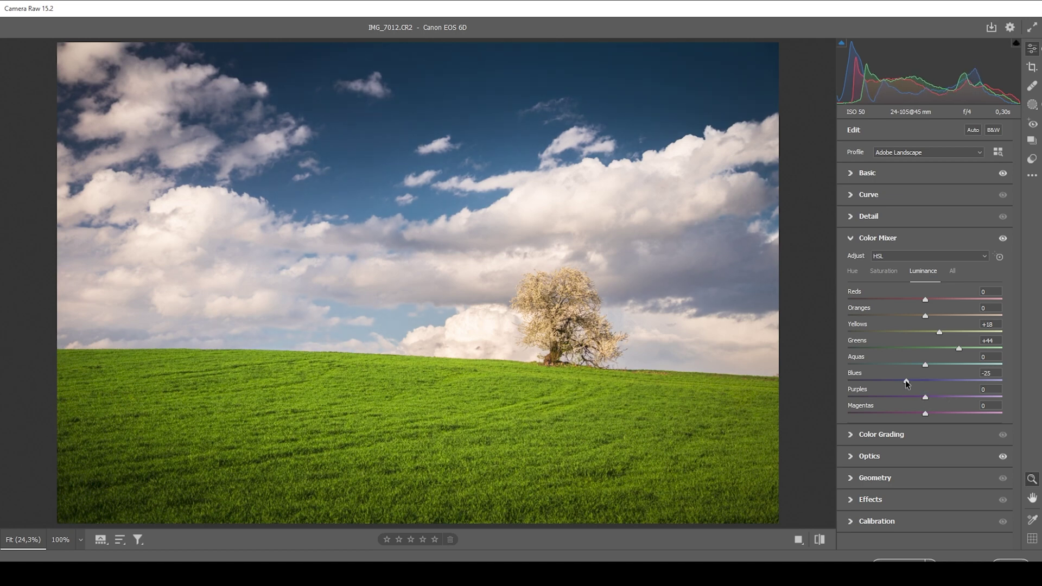
{"action": "double_click", "coordinate": [904, 380]}
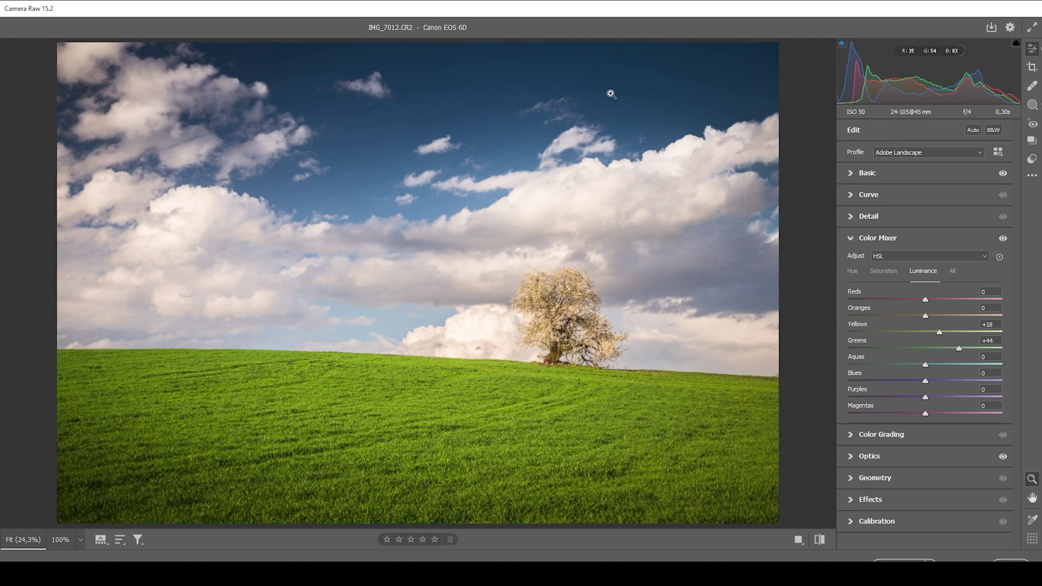
Step: Lower Color Mixer saturation to Yellows -7, Greens -9 and Blues -4, then collapse the mixer
{"action": "left_click", "coordinate": [885, 271]}
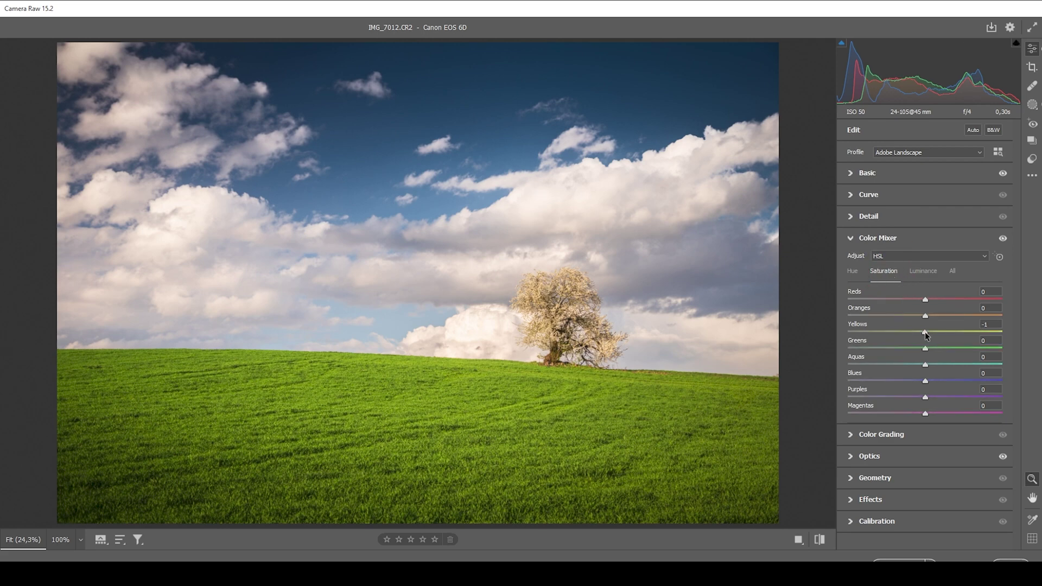
{"action": "left_click_drag", "start_coordinate": [926, 333], "coordinate": [924, 383]}
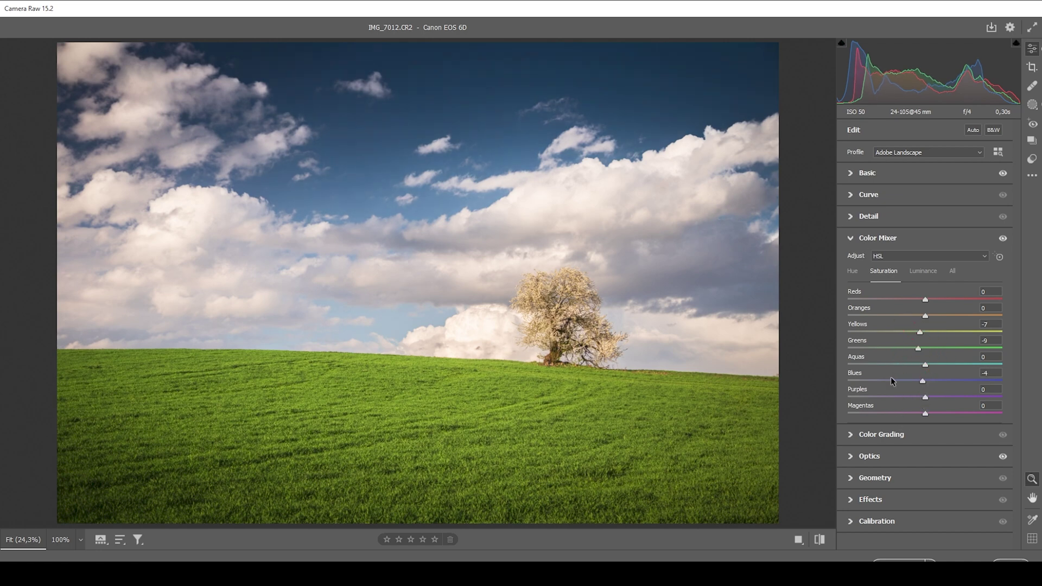
{"action": "left_click", "coordinate": [850, 240]}
Step: Set Calibration Blue Primary hue to -15 and saturation to +5 for a teal-blue sky
{"action": "left_click", "coordinate": [850, 346]}
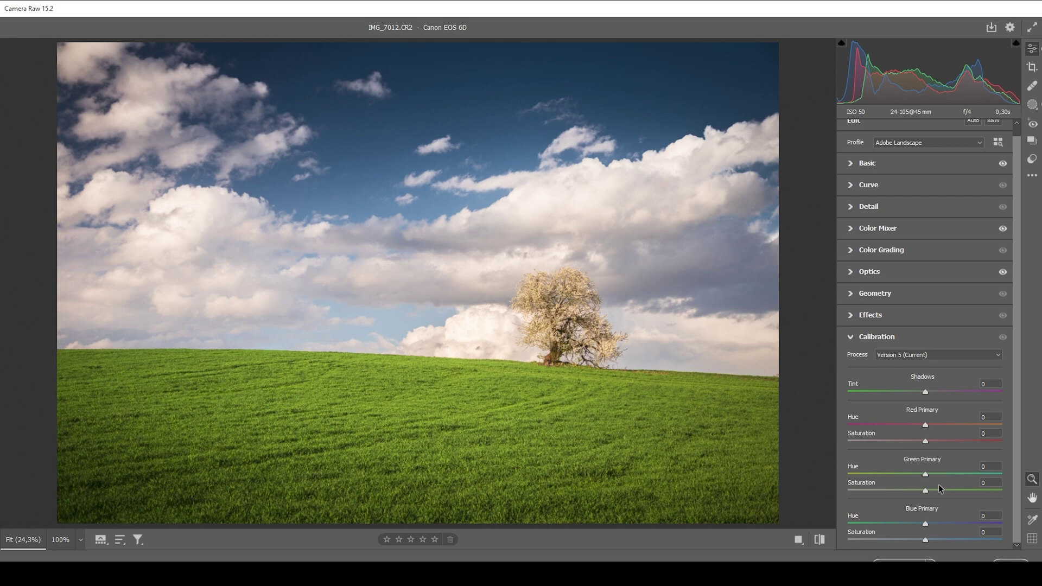
{"action": "mouse_move", "coordinate": [923, 524]}
{"action": "left_mouse_down"}
{"action": "mouse_move", "coordinate": [912, 523]}
{"action": "mouse_move", "coordinate": [930, 539]}
{"action": "left_mouse_up"}
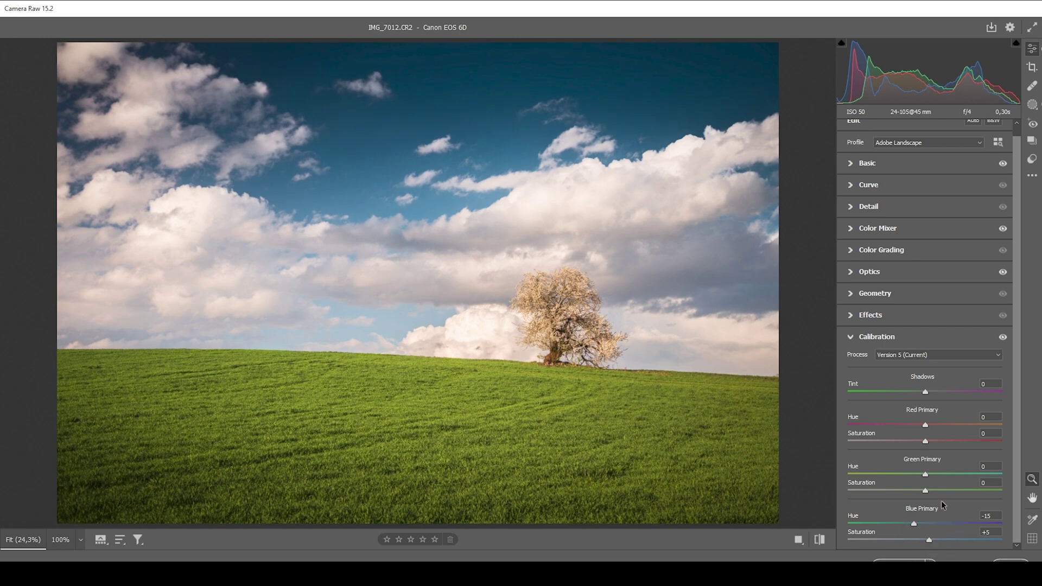
{"action": "left_click", "coordinate": [888, 332]}
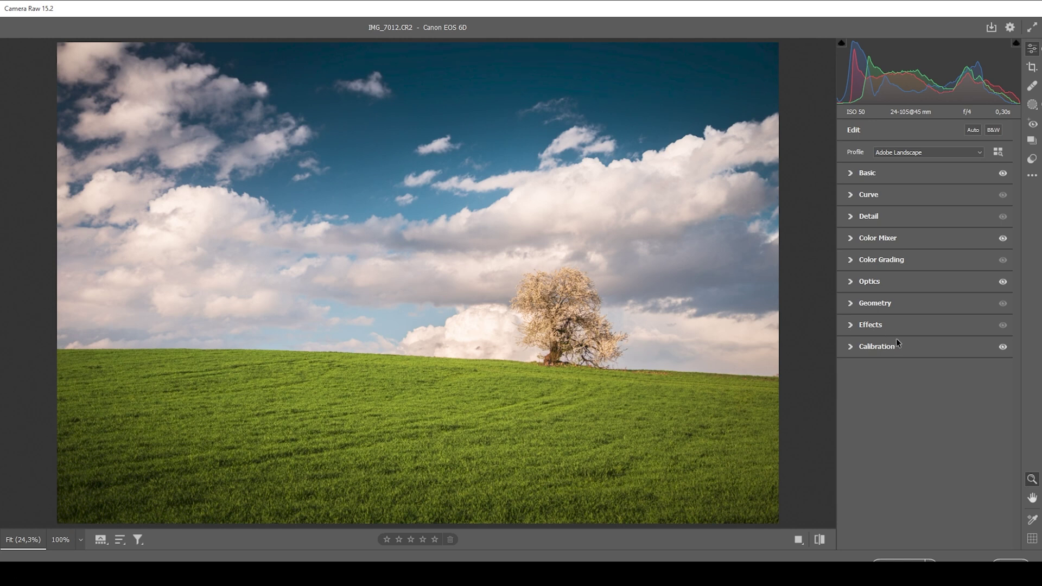
Step: Sharpen to 82 with radius 0.5, detail 100 and masking 76, then compare before/after
{"action": "left_click", "coordinate": [851, 217]}
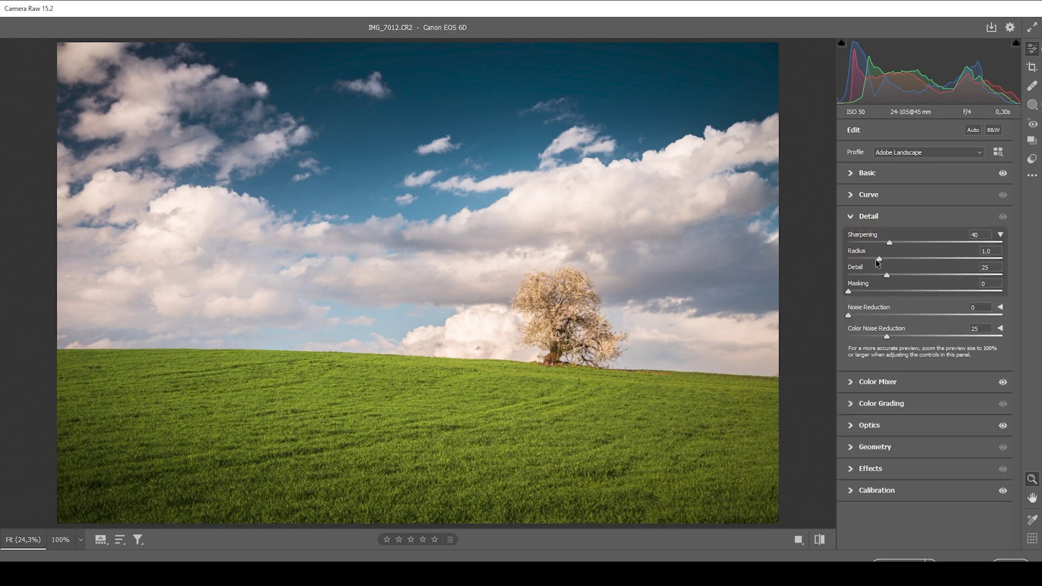
{"action": "left_click_drag", "start_coordinate": [876, 259], "coordinate": [820, 253]}
{"action": "left_click_drag", "start_coordinate": [889, 276], "coordinate": [1004, 275]}
{"action": "left_click_drag", "start_coordinate": [849, 291], "coordinate": [965, 292]}
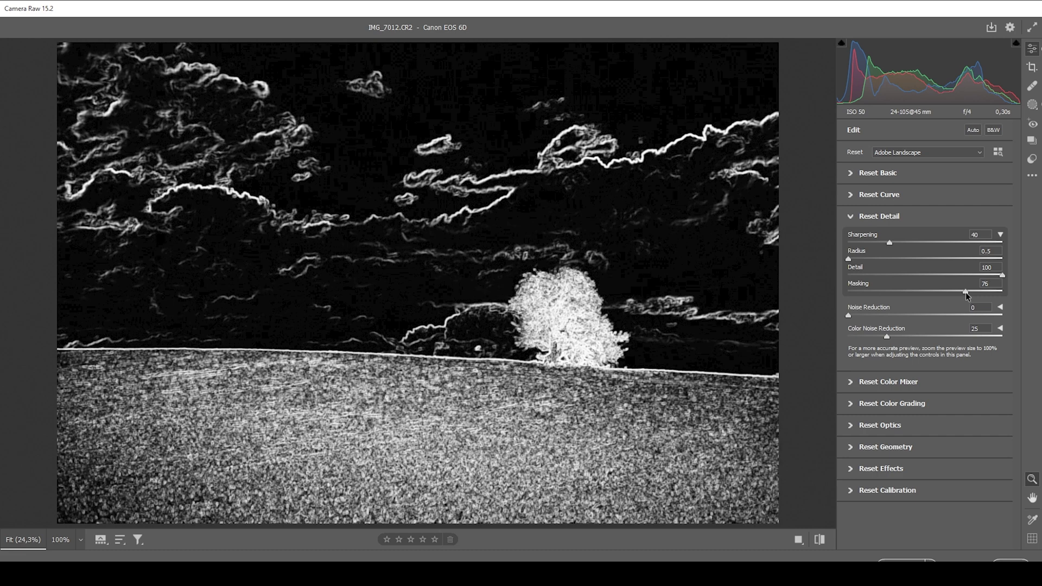
{"action": "left_click_drag", "start_coordinate": [966, 292], "coordinate": [966, 292]}
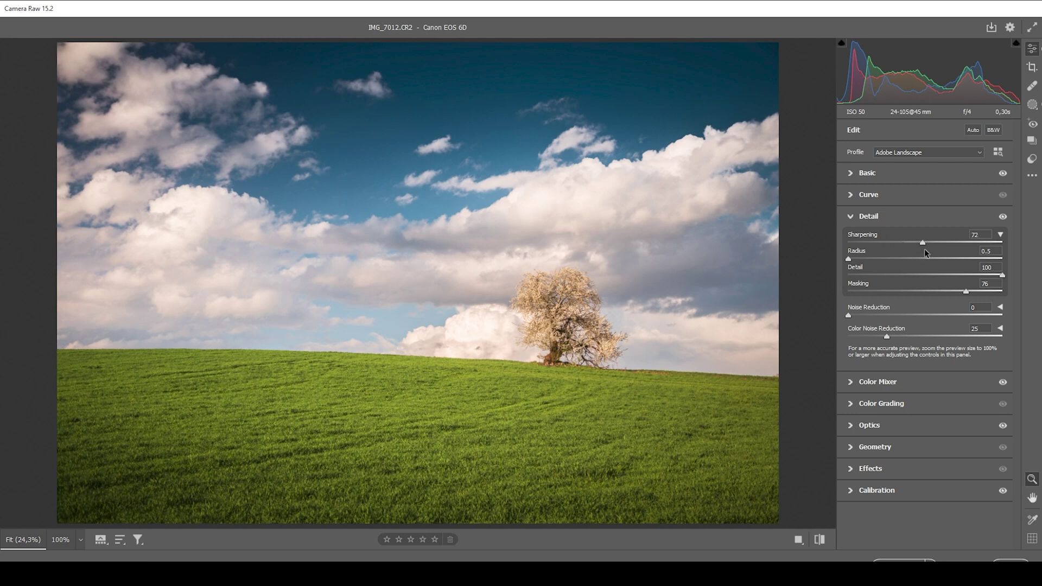
{"action": "left_click_drag", "start_coordinate": [927, 250], "coordinate": [933, 249]}
{"action": "left_click", "coordinate": [820, 540]}
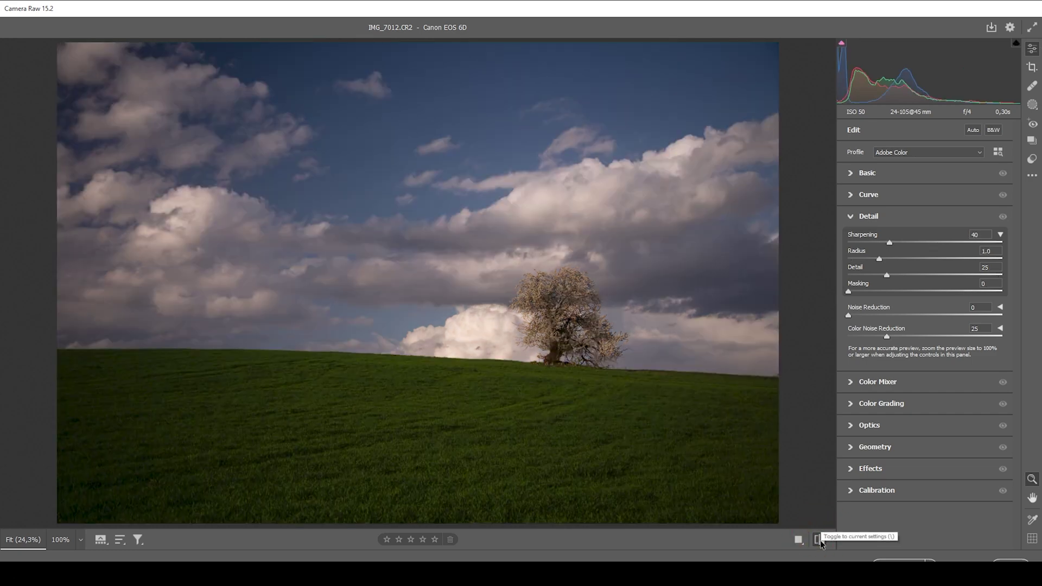
{"action": "left_click", "coordinate": [820, 540]}
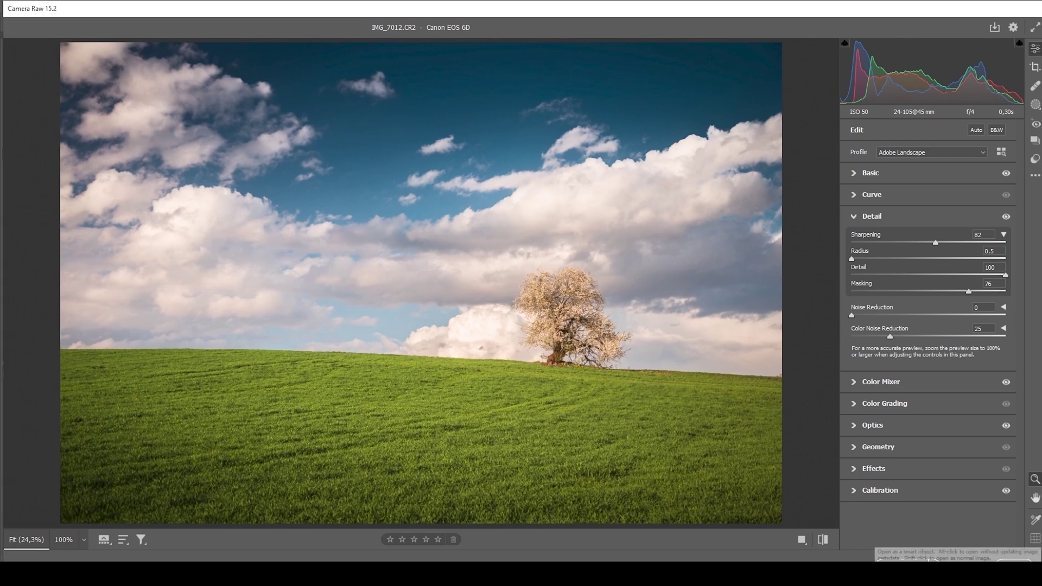
Step: Open the edit in Photoshop; size the Clone Stamp brush to 318 and Spot Healing to 137 px
{"action": "left_click", "coordinate": [899, 558]}
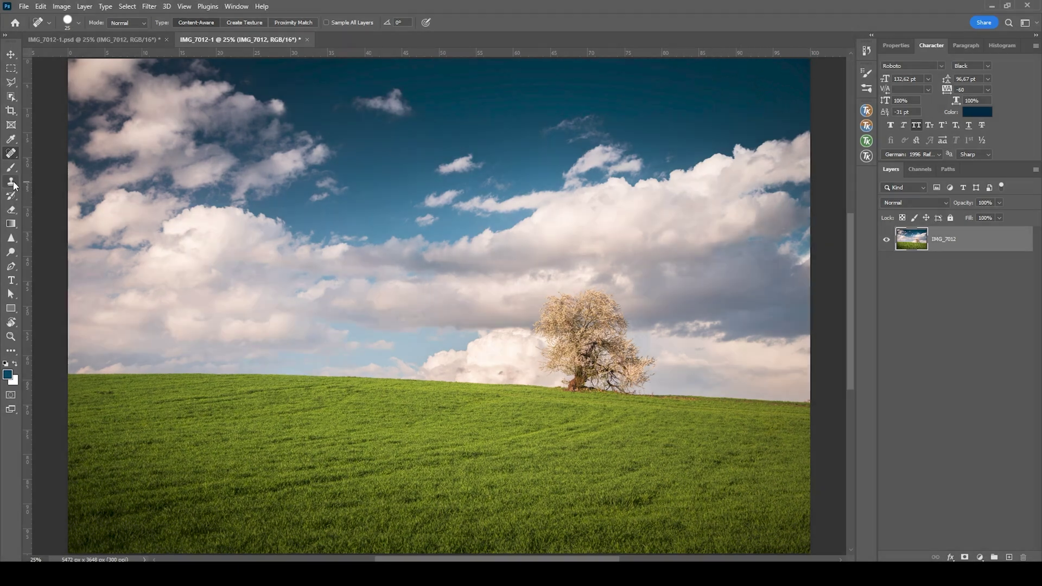
{"action": "left_click", "coordinate": [11, 181]}
{"action": "left_click_drag", "start_coordinate": [740, 79], "coordinate": [777, 72]}
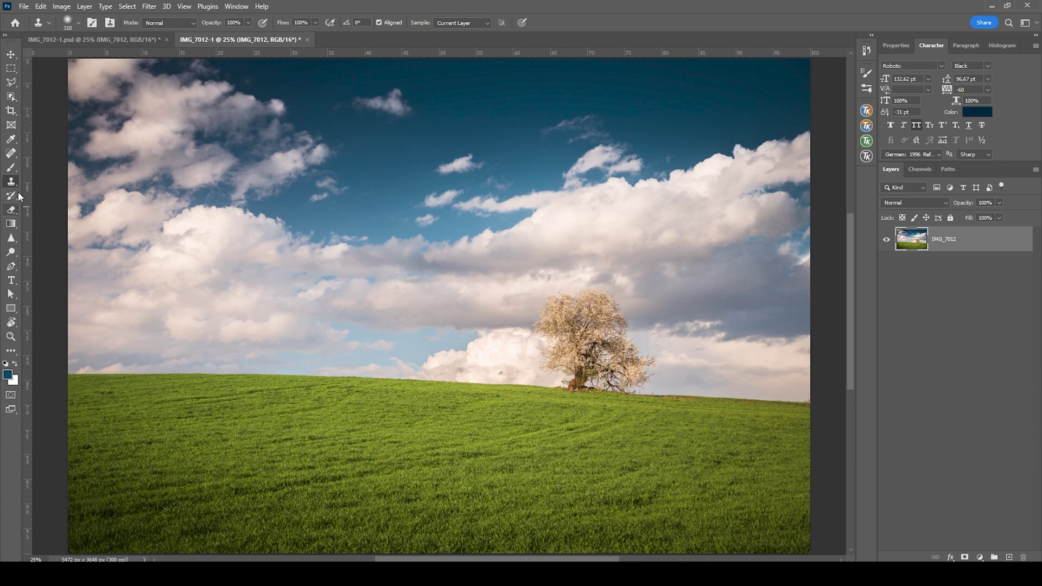
{"action": "left_click", "coordinate": [11, 153]}
{"action": "left_click_drag", "start_coordinate": [786, 81], "coordinate": [804, 81]}
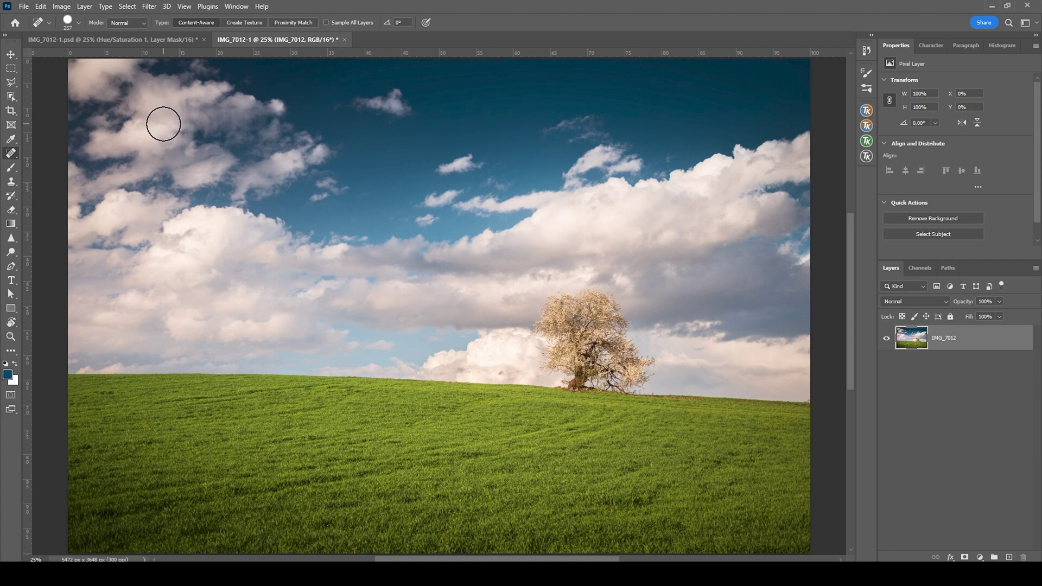
Step: Add a Hue/Saturation adjustment layer with Reds and Magentas saturation at -100
{"action": "left_click", "coordinate": [981, 557]}
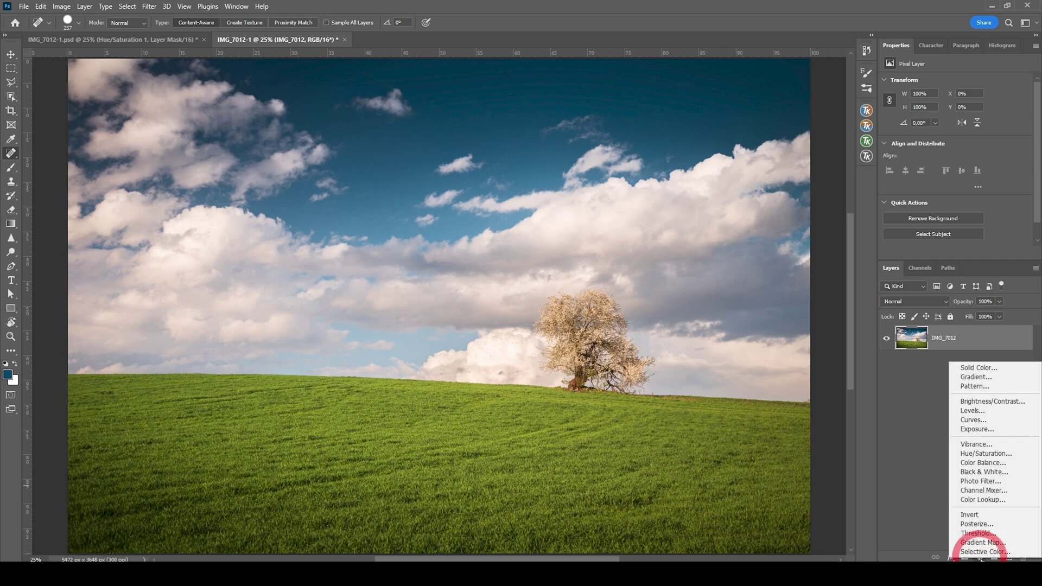
{"action": "left_click", "coordinate": [992, 455]}
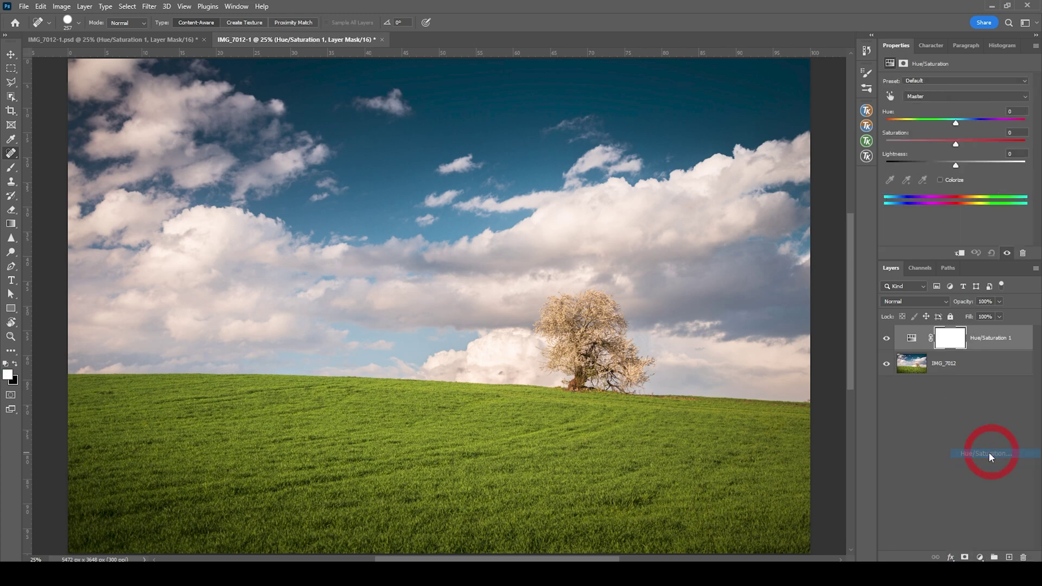
{"action": "left_click", "coordinate": [931, 95]}
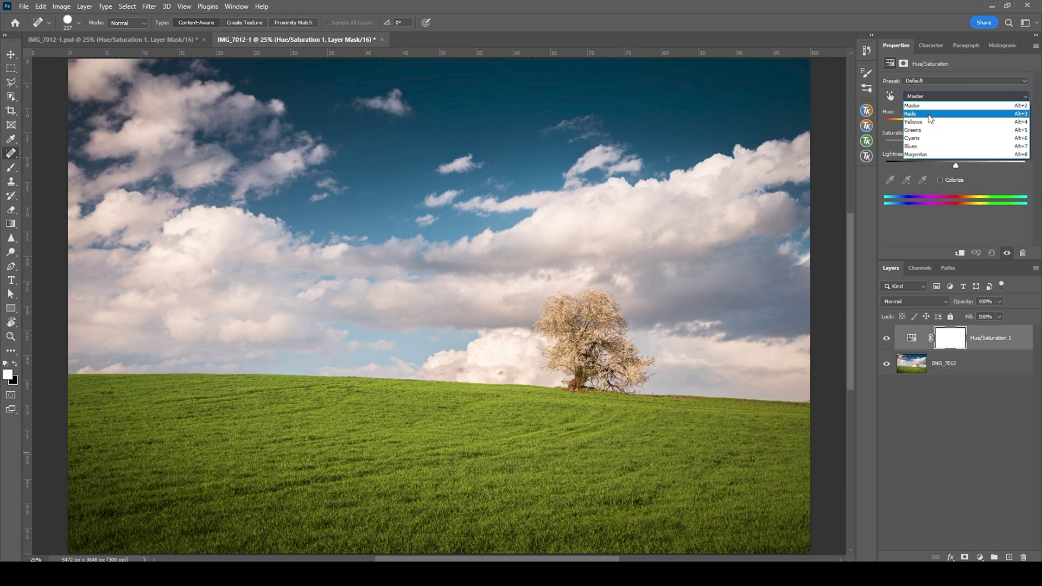
{"action": "left_click", "coordinate": [930, 114]}
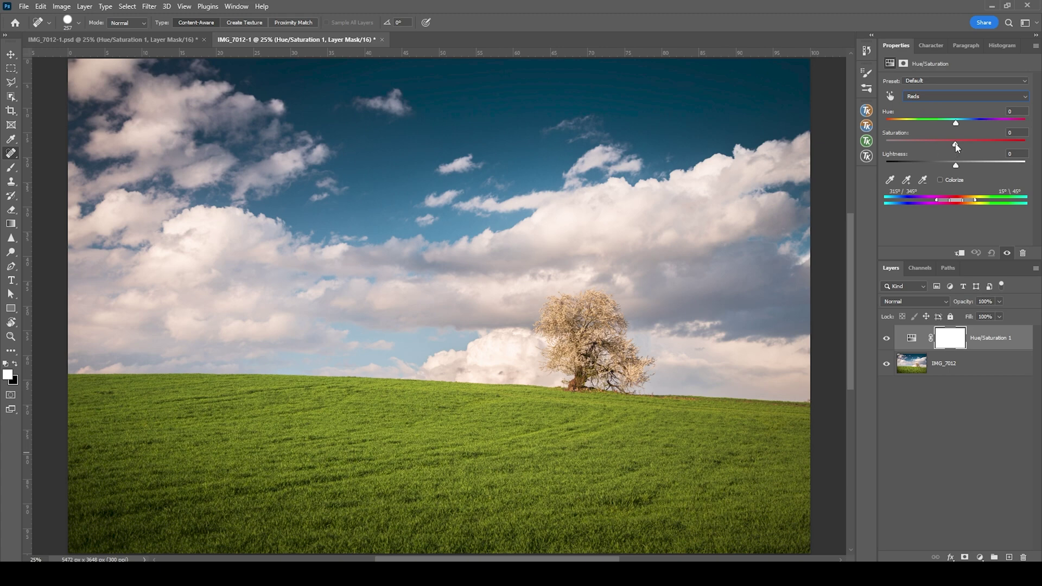
{"action": "left_click_drag", "start_coordinate": [956, 145], "coordinate": [872, 147]}
{"action": "mouse_move", "coordinate": [128, 109]}
{"action": "left_mouse_down"}
{"action": "mouse_move", "coordinate": [139, 98]}
{"action": "mouse_move", "coordinate": [124, 107]}
{"action": "left_mouse_up"}
{"action": "left_click", "coordinate": [929, 95]}
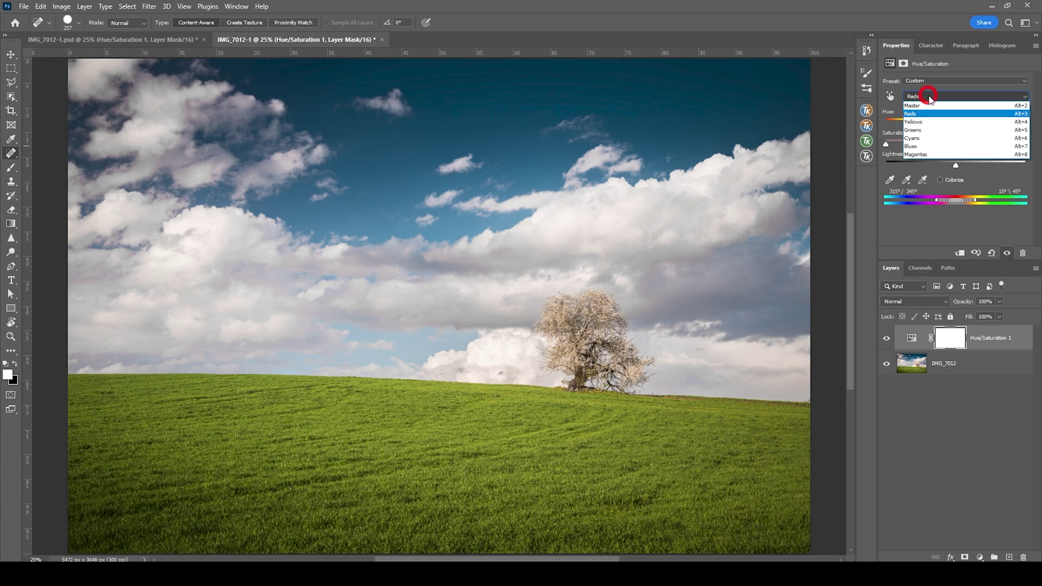
{"action": "left_click", "coordinate": [919, 156]}
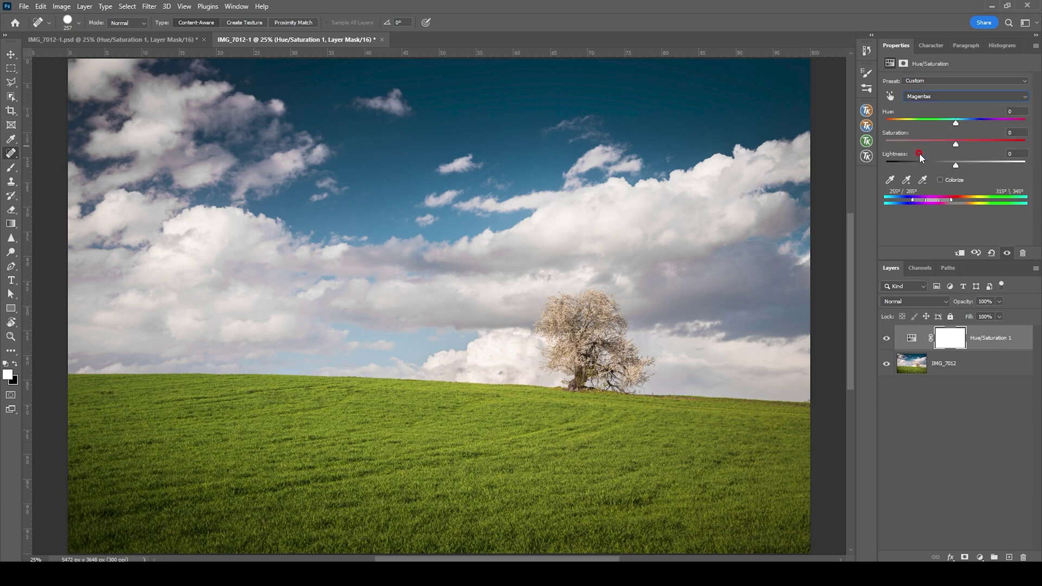
{"action": "left_click_drag", "start_coordinate": [956, 145], "coordinate": [866, 144]}
Step: Toggle the adjustment layer's visibility to compare the clouds, then return to the Master range
{"action": "left_click", "coordinate": [886, 339]}
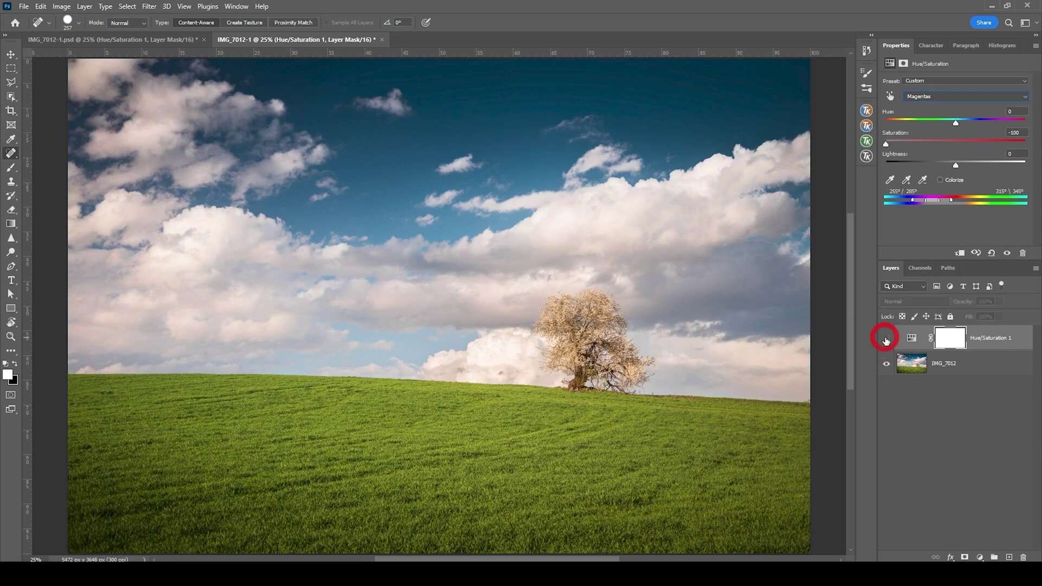
{"action": "left_click", "coordinate": [887, 338]}
{"action": "left_click", "coordinate": [887, 338]}
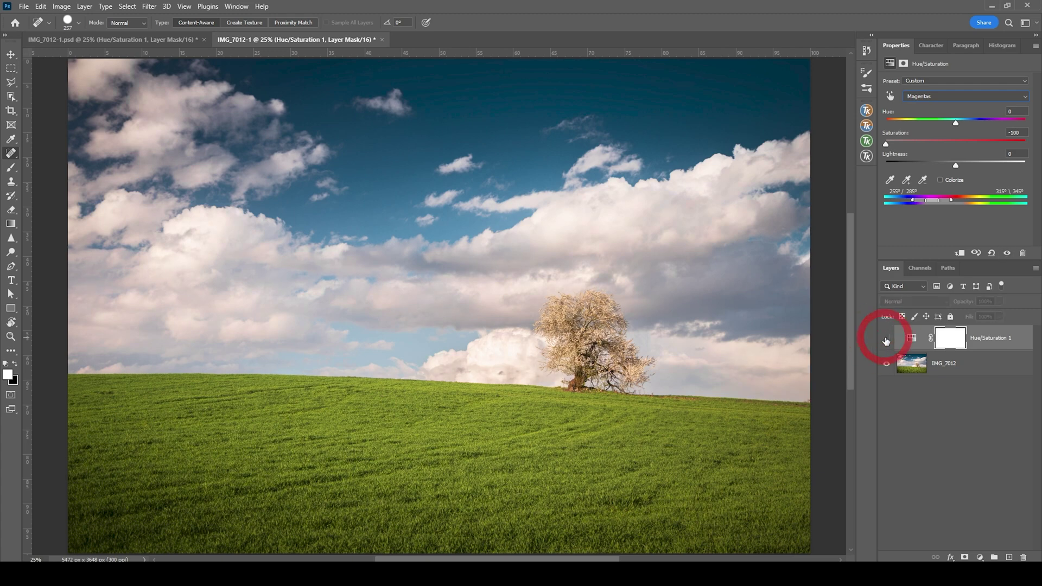
{"action": "left_click", "coordinate": [886, 339]}
{"action": "left_click", "coordinate": [886, 339]}
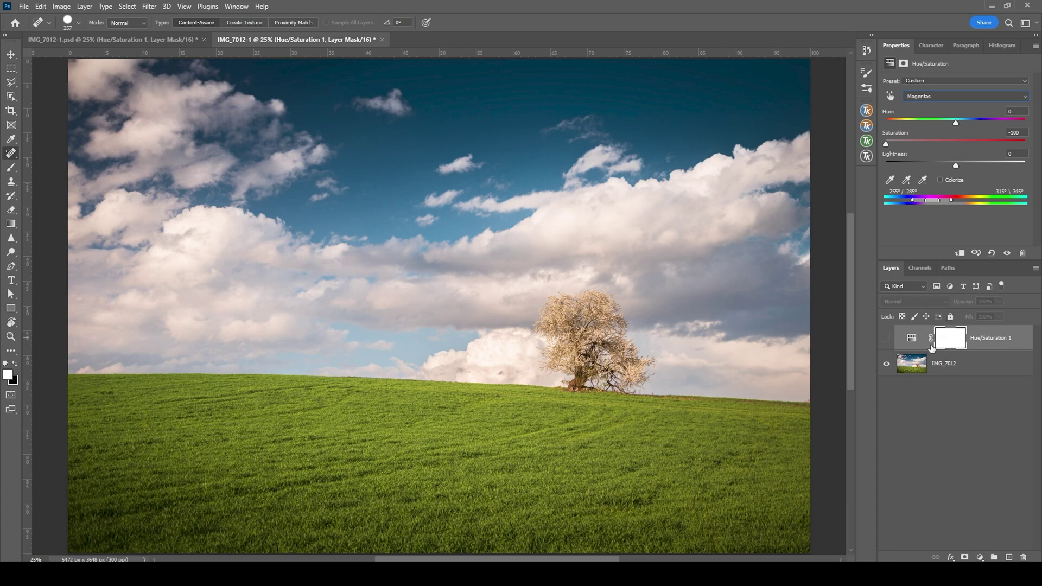
{"action": "left_click", "coordinate": [888, 339]}
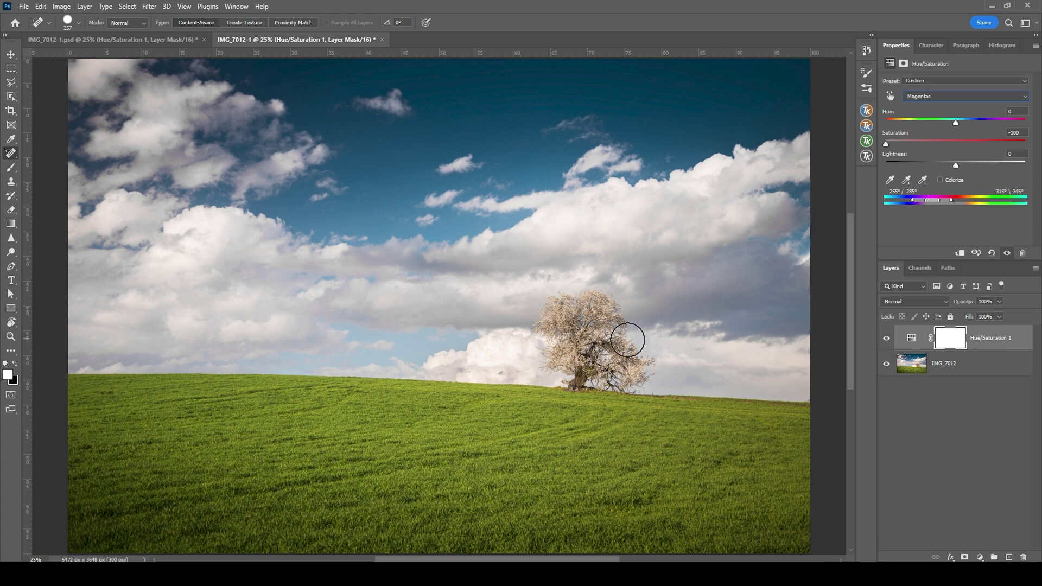
{"action": "left_click", "coordinate": [965, 337]}
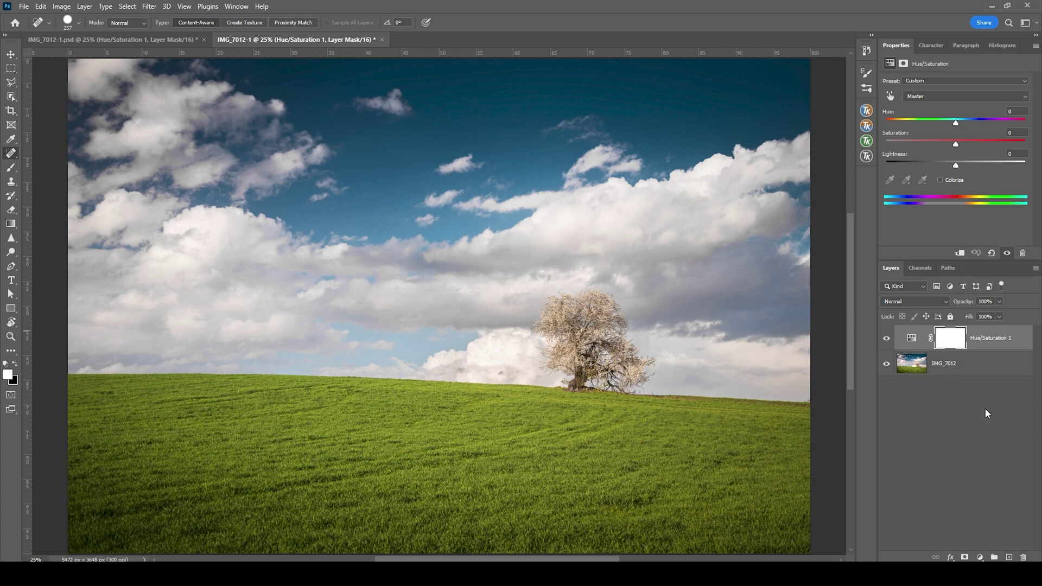
Step: Merge the IMG_7012 and Hue/Saturation 1 layers into one with Ctrl+E
{"action": "left_click", "coordinate": [986, 364]}
{"action": "left_click", "coordinate": [996, 340], "text": "shift"}
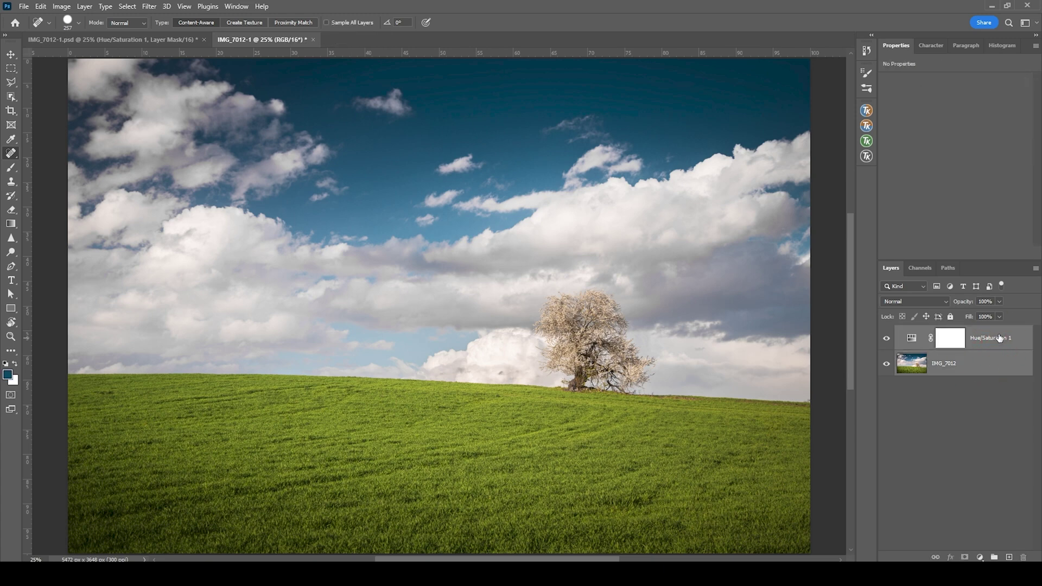
{"action": "key", "text": "ctrl+e"}
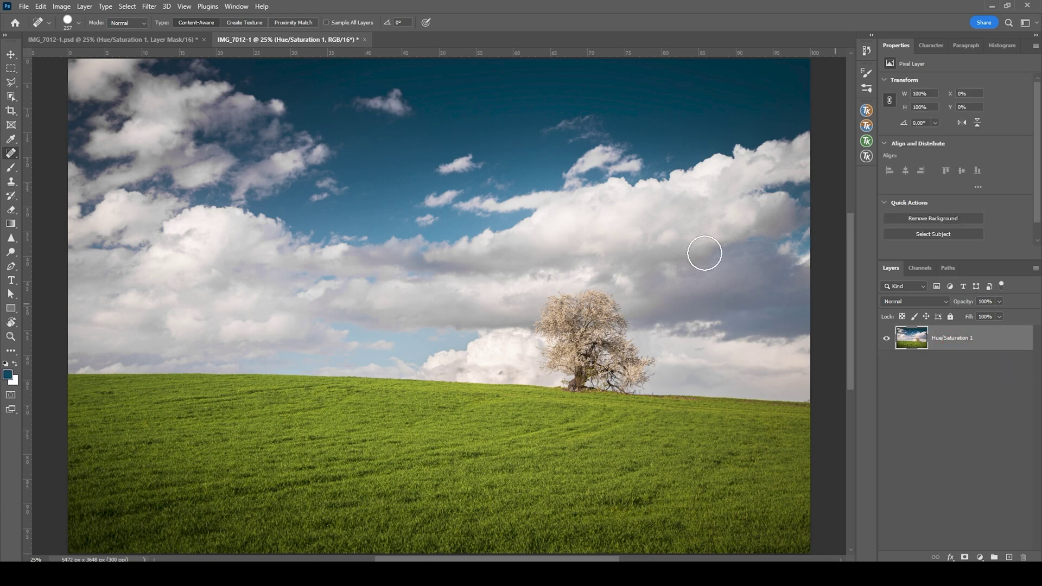
Step: Launch Nik Collection's Color Efex Pro 4 on the merged image
{"action": "left_click", "coordinate": [149, 6]}
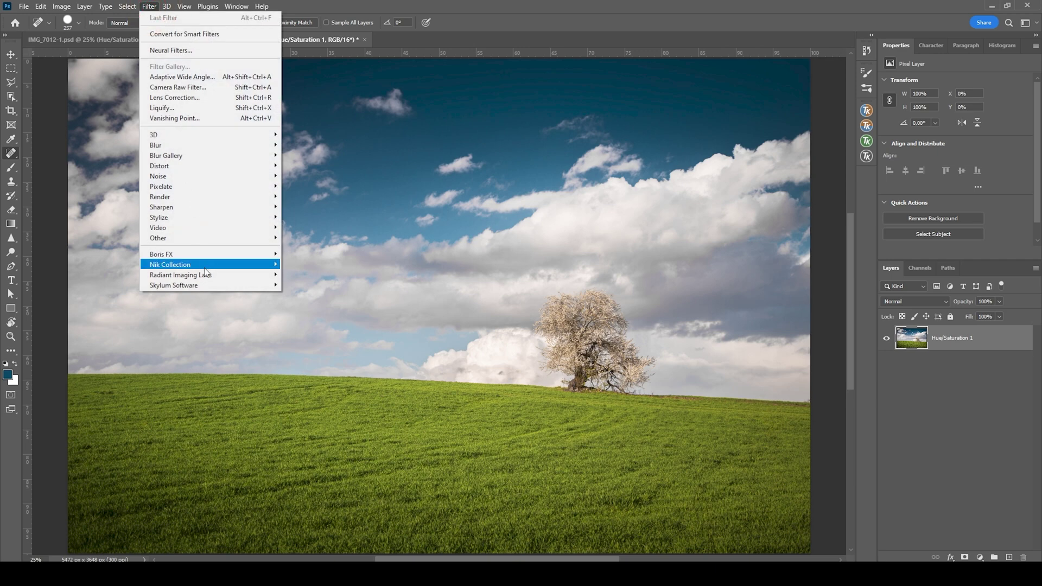
{"action": "mouse_move", "coordinate": [179, 265]}
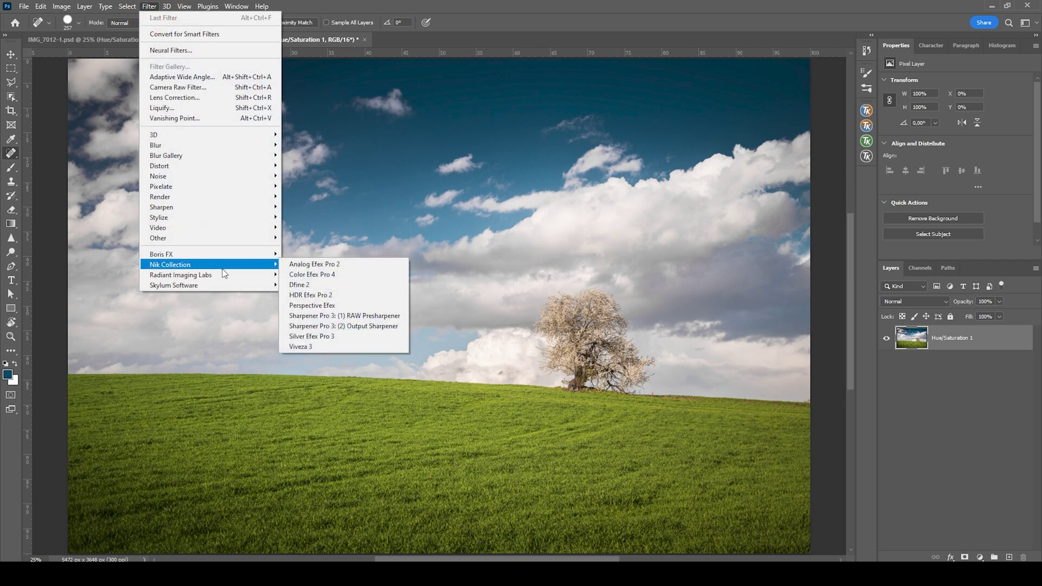
{"action": "left_click", "coordinate": [328, 274]}
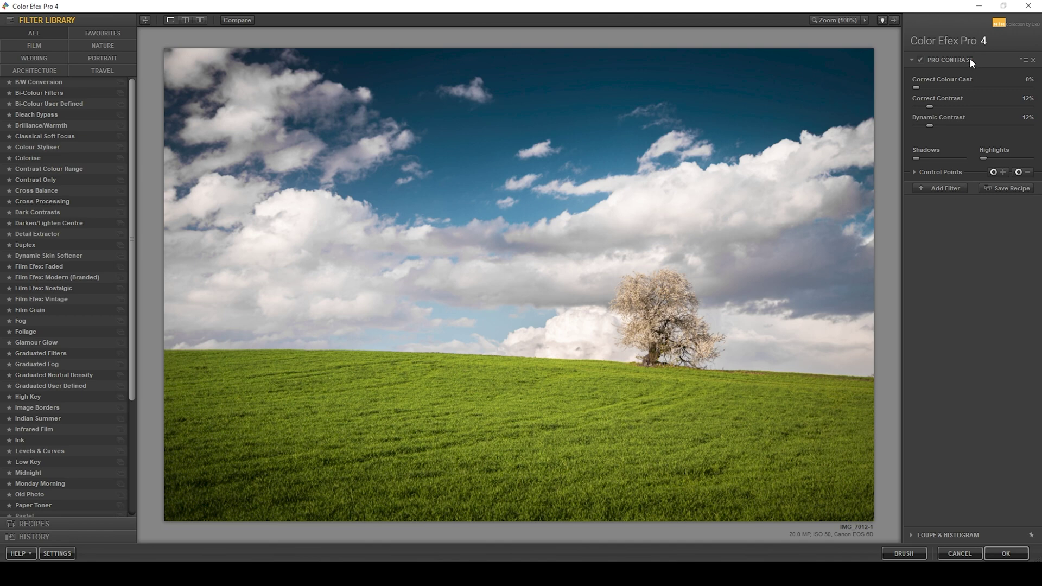
Step: Compare Pro Contrast on and off, then apply it and return to Photoshop
{"action": "left_click", "coordinate": [920, 60]}
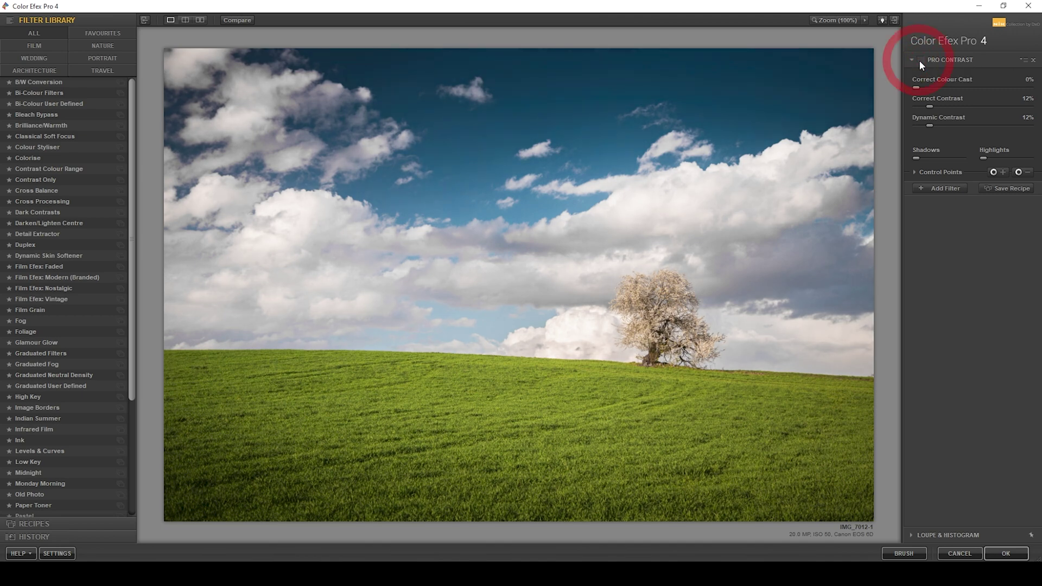
{"action": "left_click", "coordinate": [919, 60]}
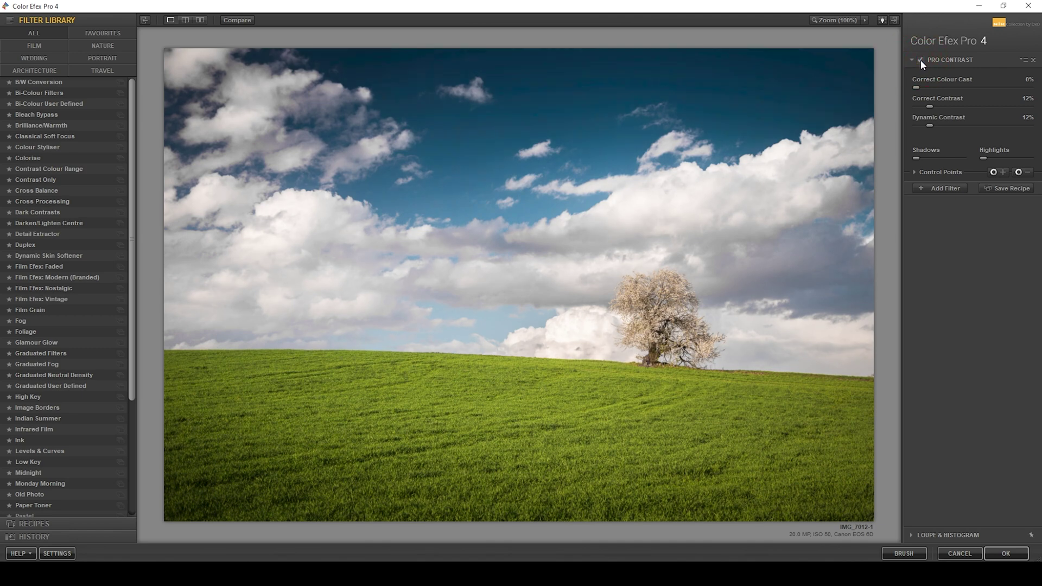
{"action": "left_click", "coordinate": [921, 60]}
{"action": "left_click", "coordinate": [921, 61]}
{"action": "left_click", "coordinate": [1004, 558]}
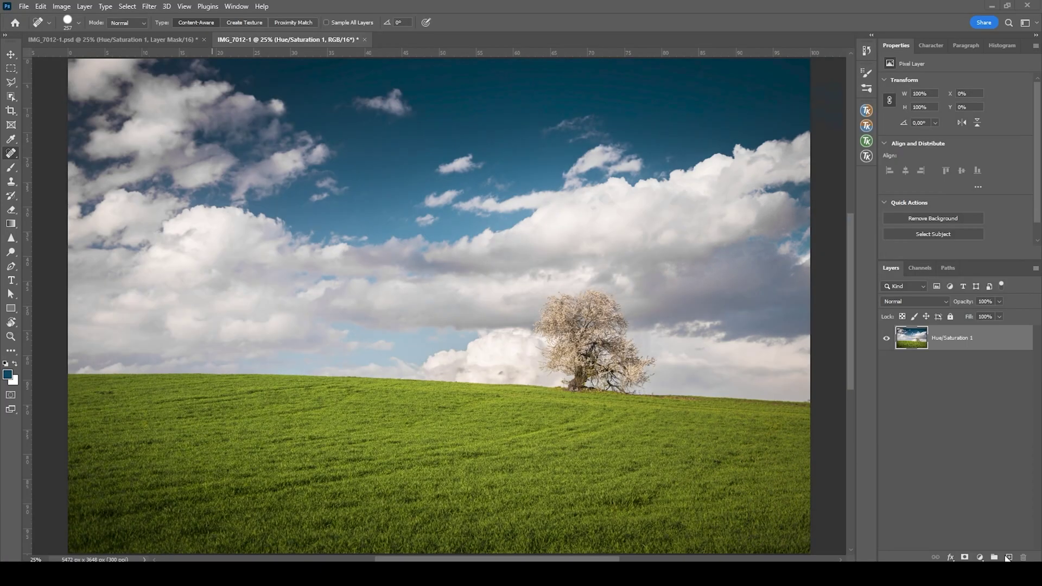